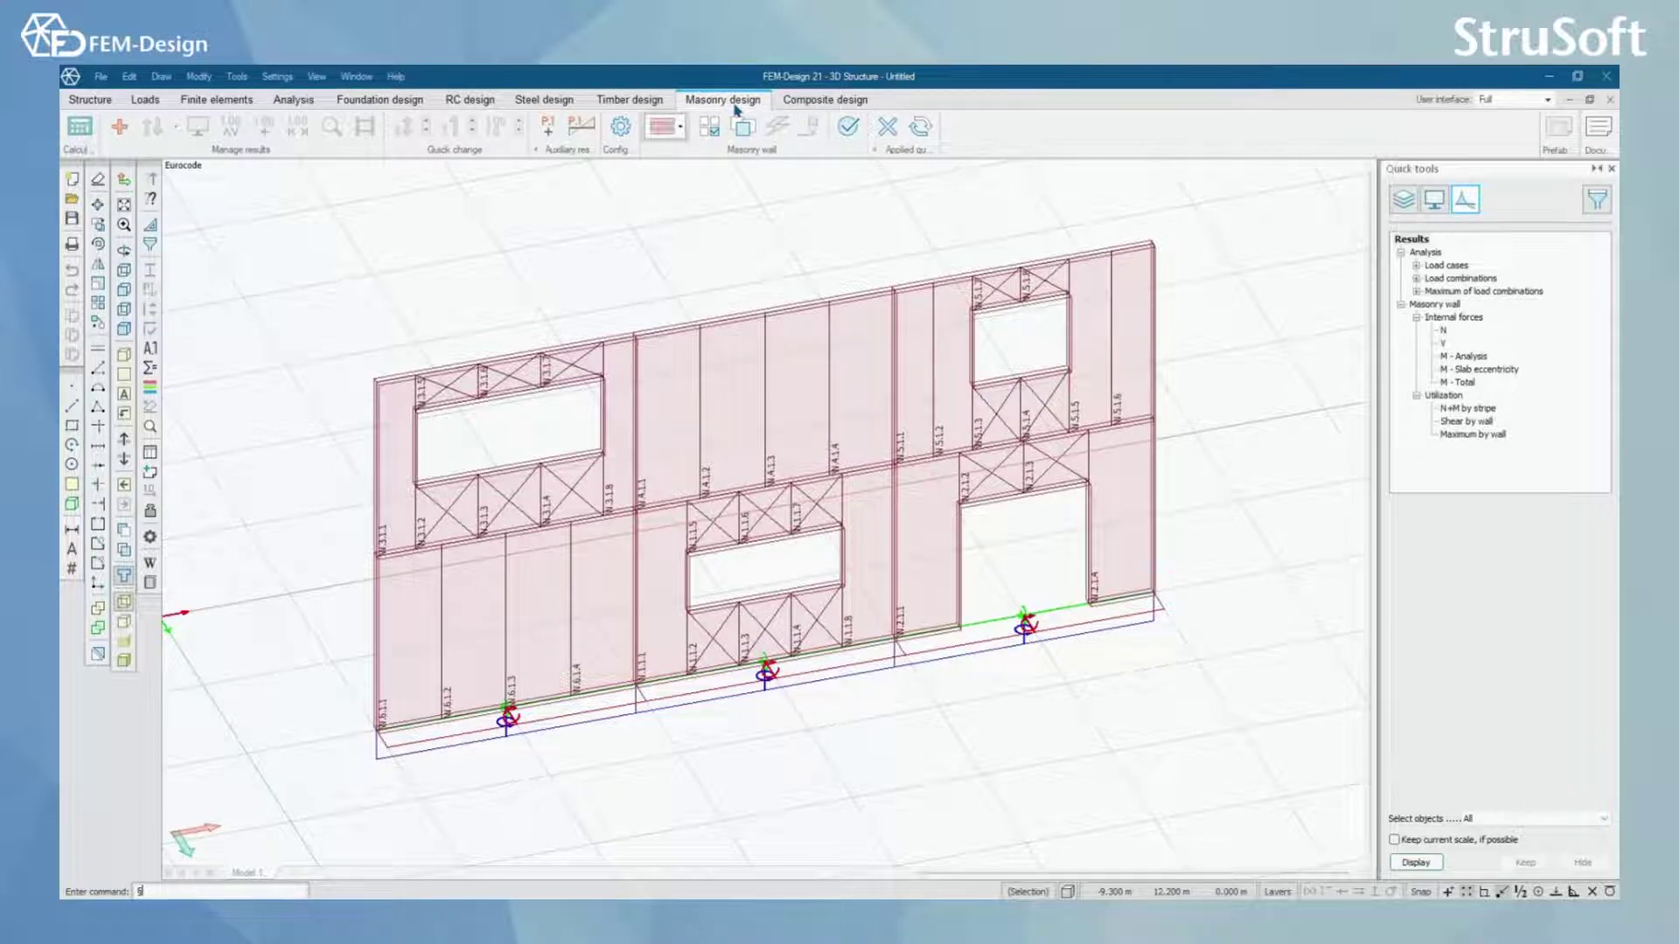
Orbit the wall model and start defining a new plane wall from the Structure tools.
mouse_move(813, 347)
middle_down()
mouse_move(720, 453)
mouse_move(945, 723)
mouse_move(649, 598)
middle_up()
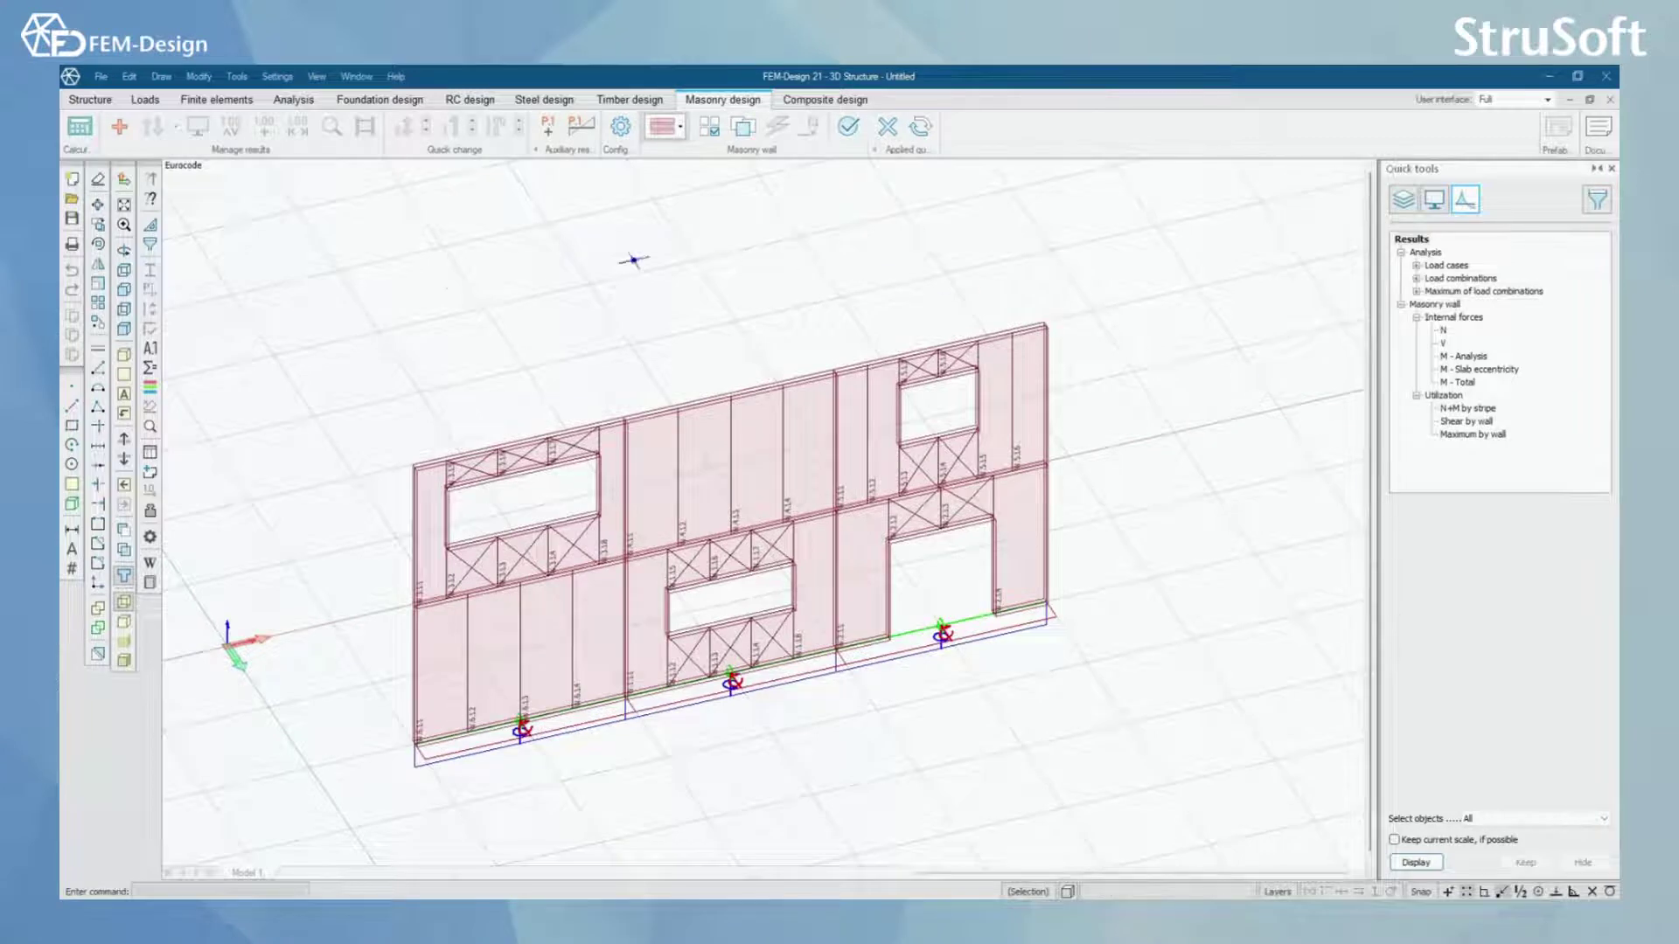
scroll(735, 524, up, 3)
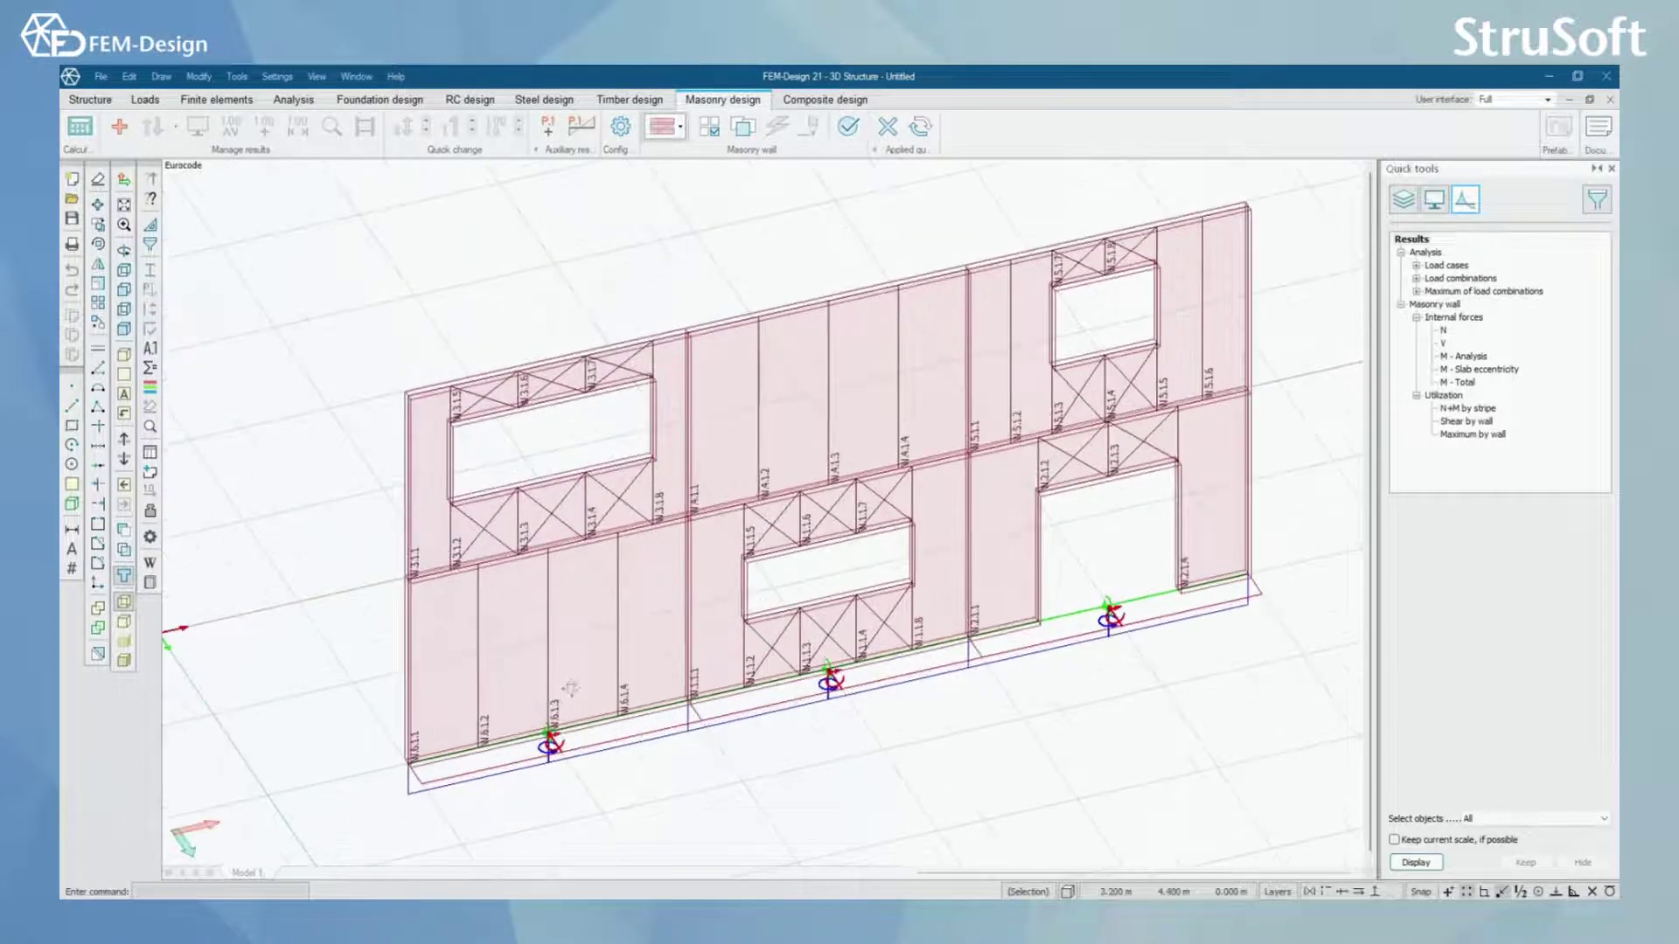
mouse_move(748, 656)
middle_down()
mouse_move(662, 673)
mouse_move(617, 525)
middle_up()
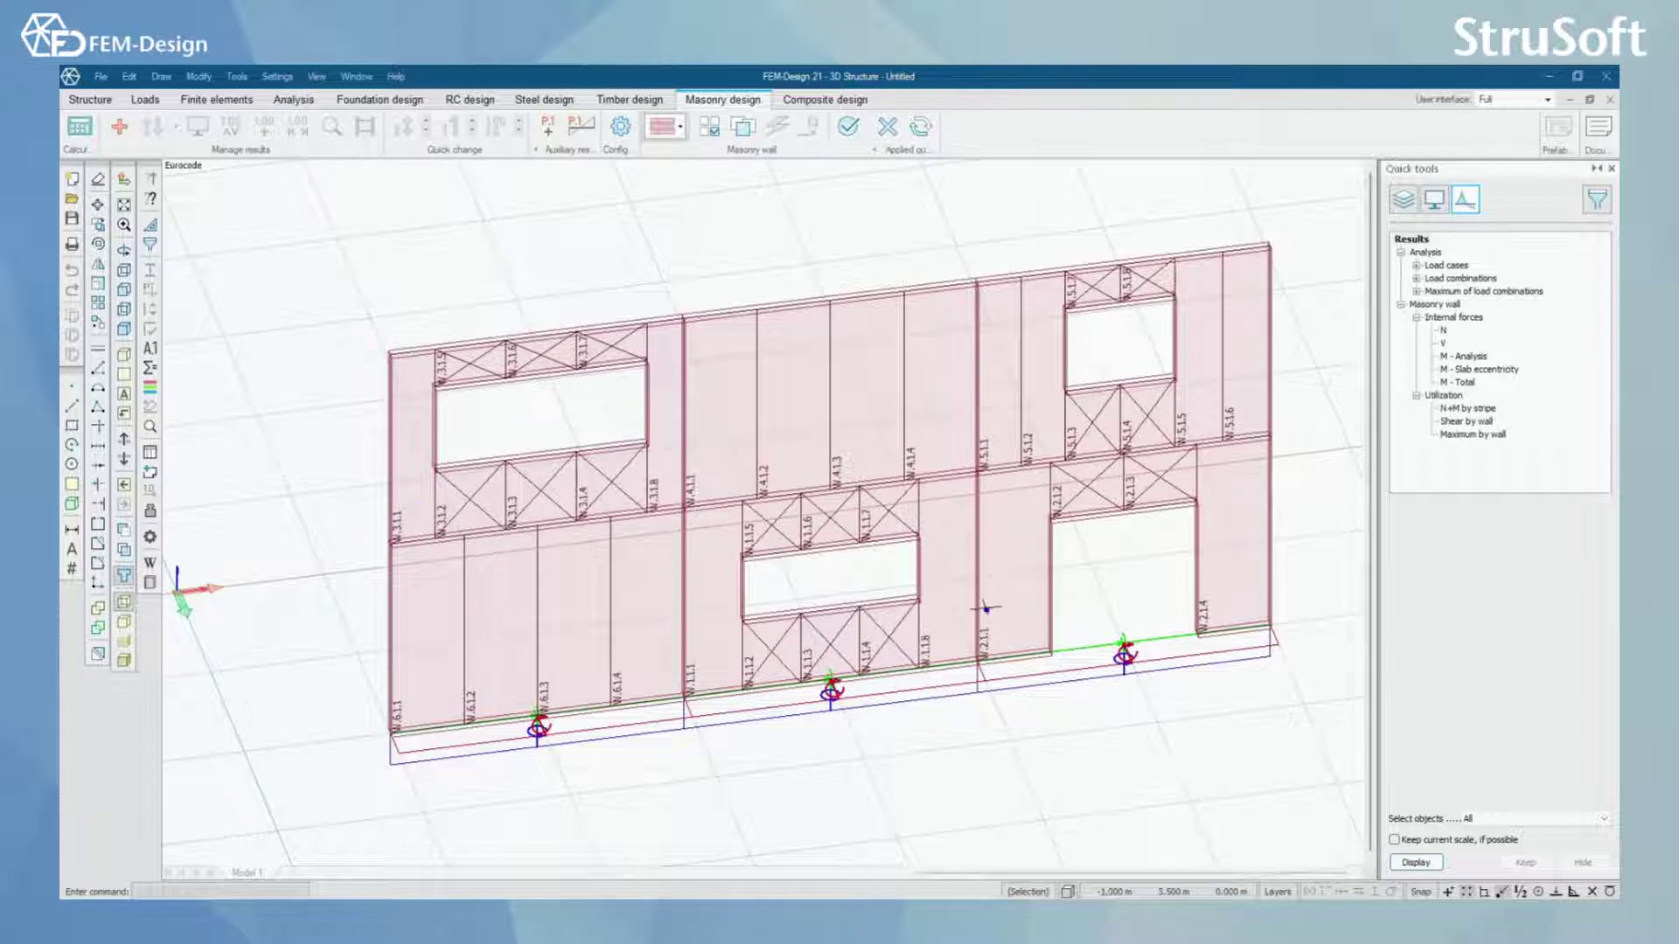
scroll(1050, 590, down, 1)
click(90, 100)
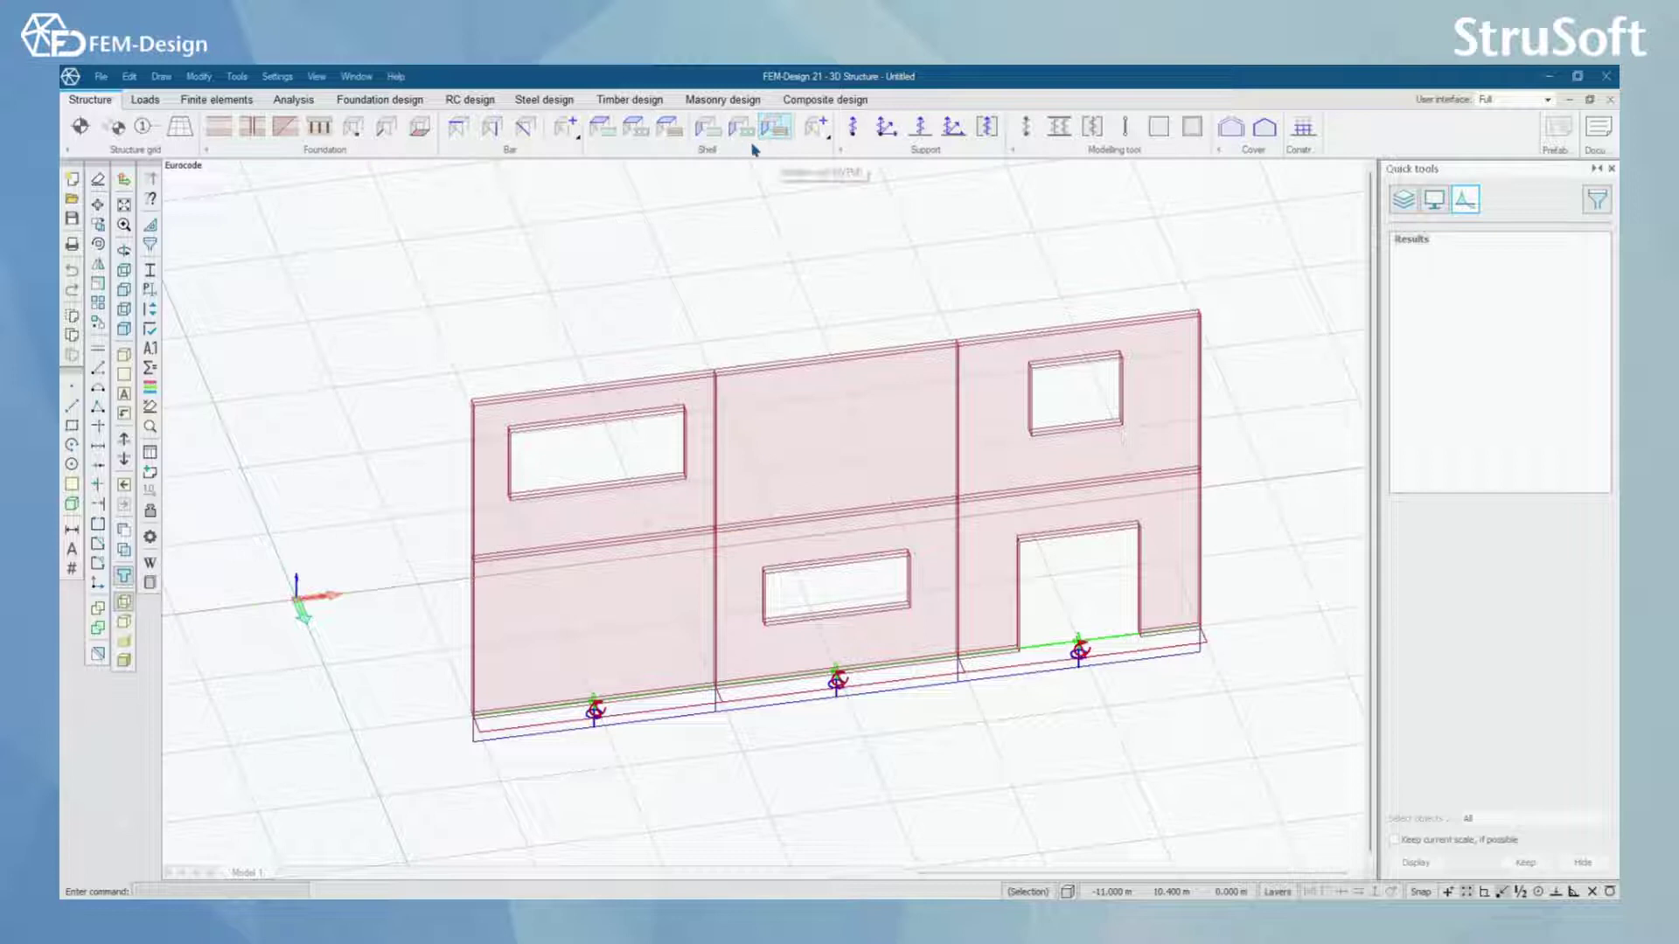
click(709, 128)
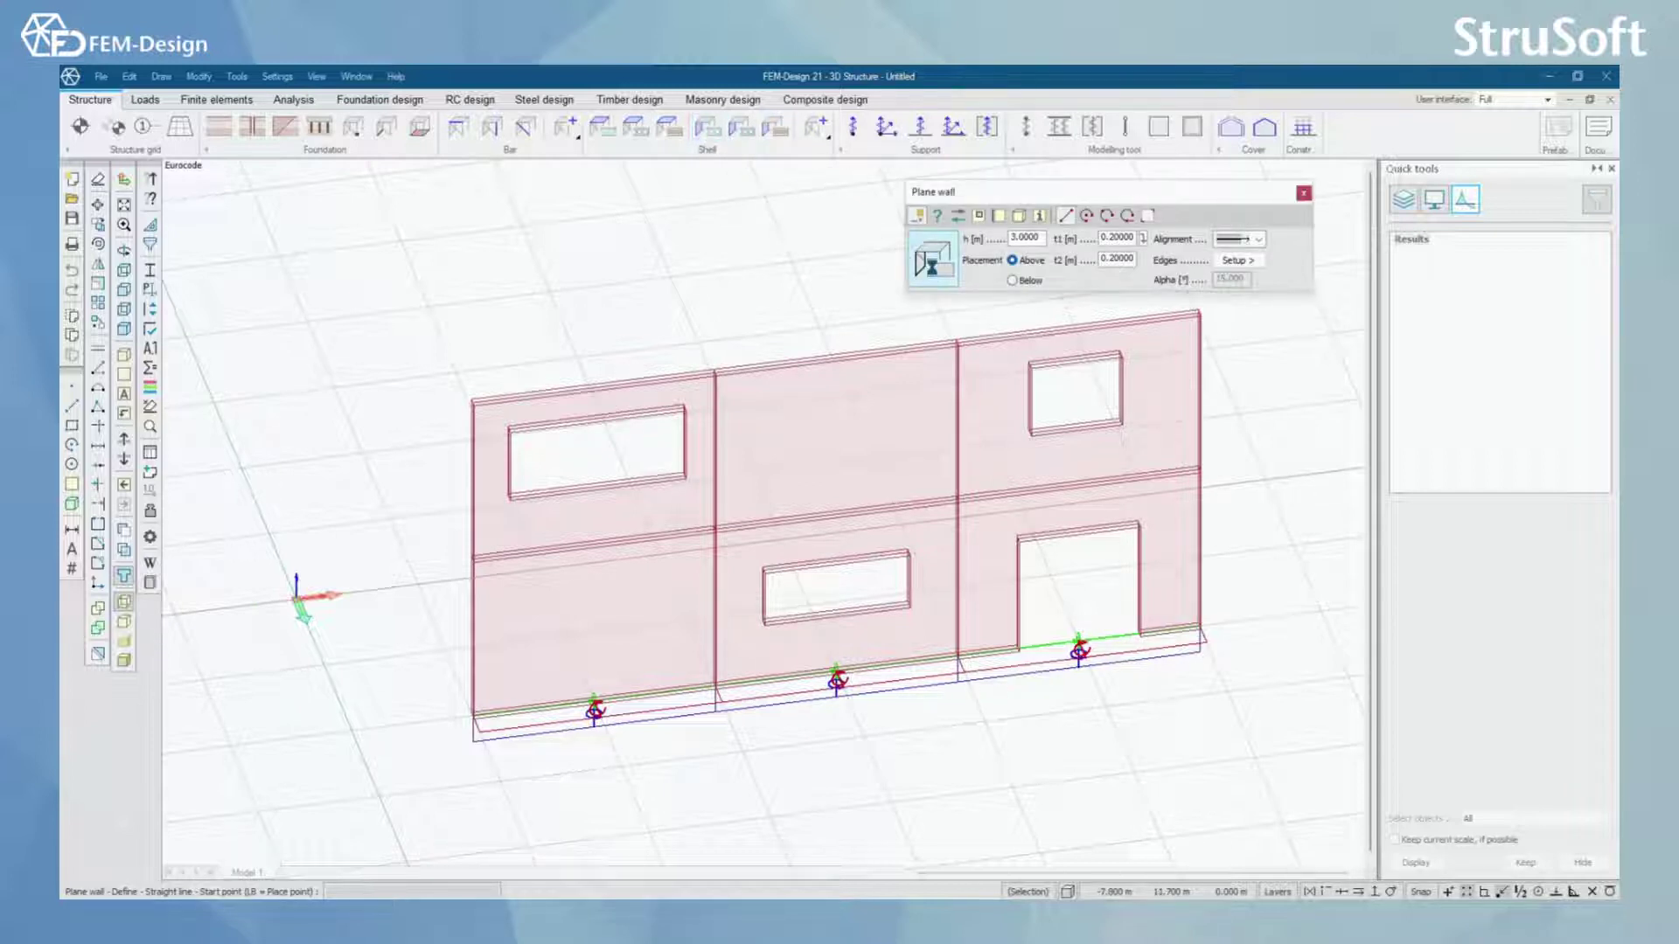
Open the default plane wall properties and compare Brick (sample) with Masonry (sample).
click(934, 262)
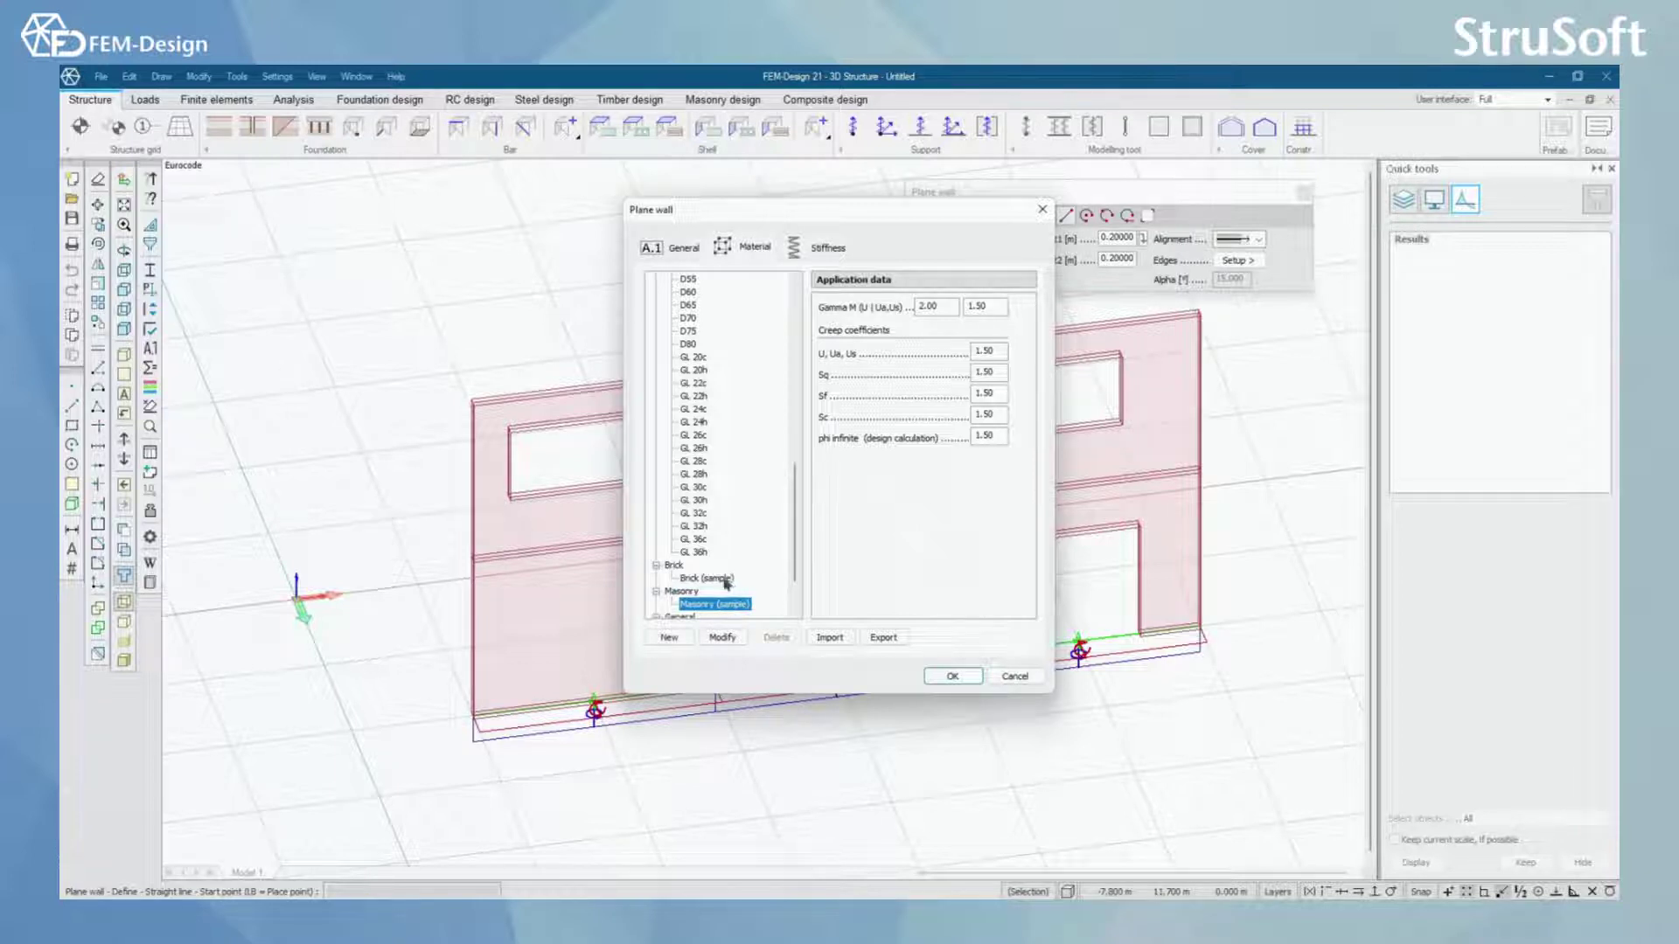
click(709, 579)
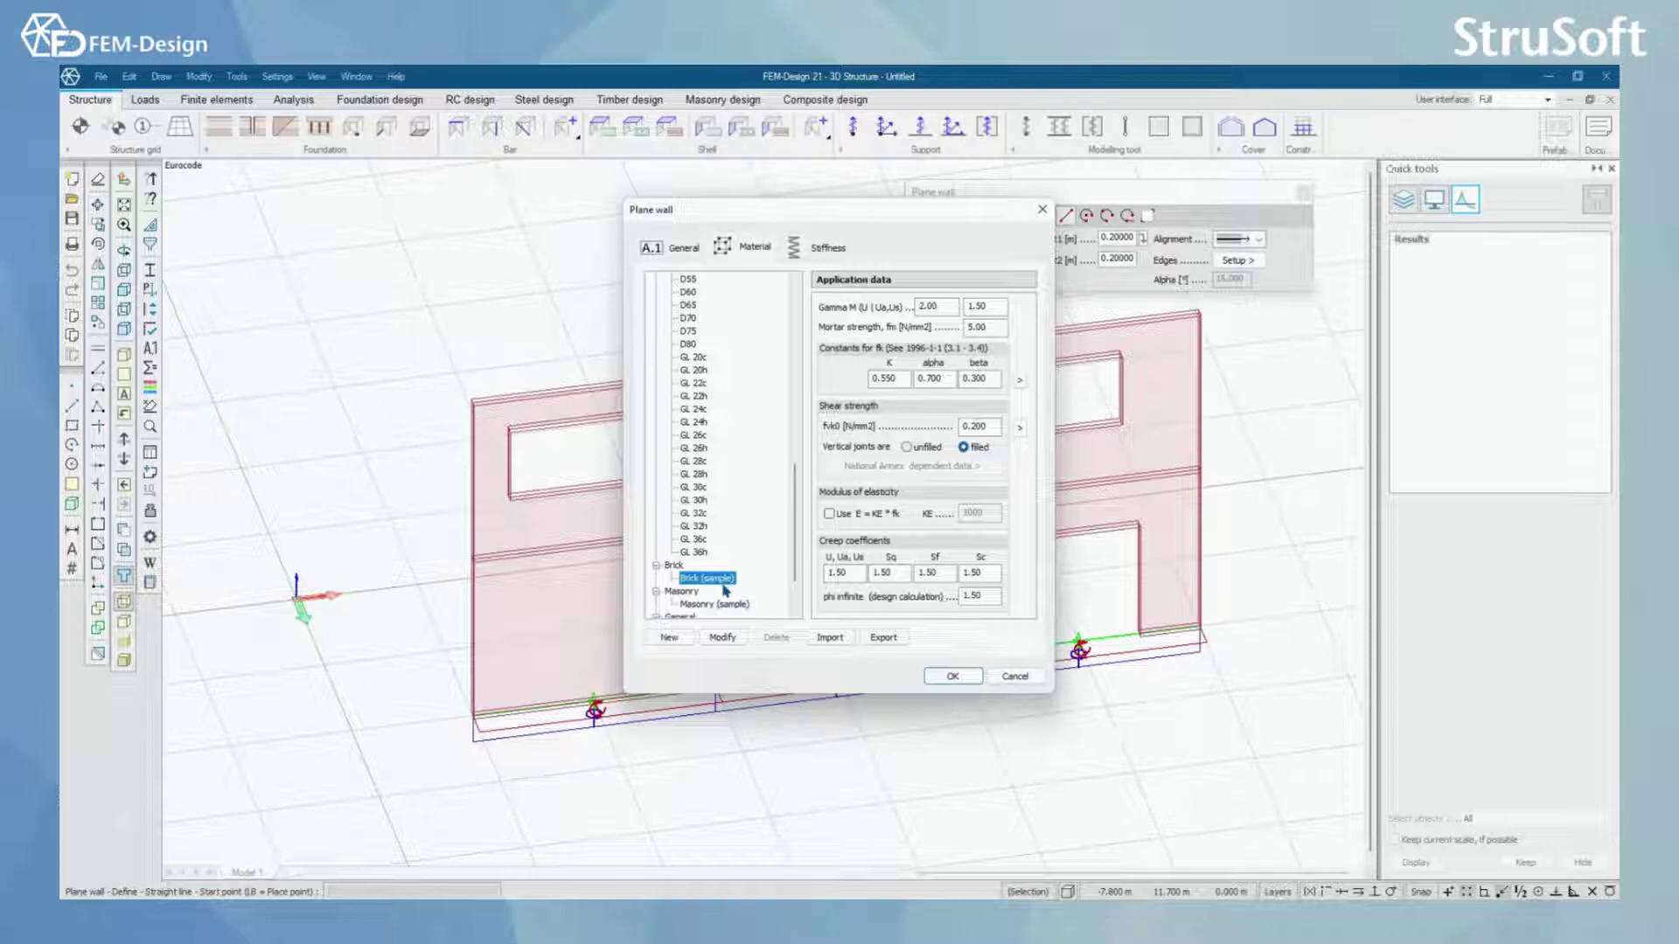
click(715, 604)
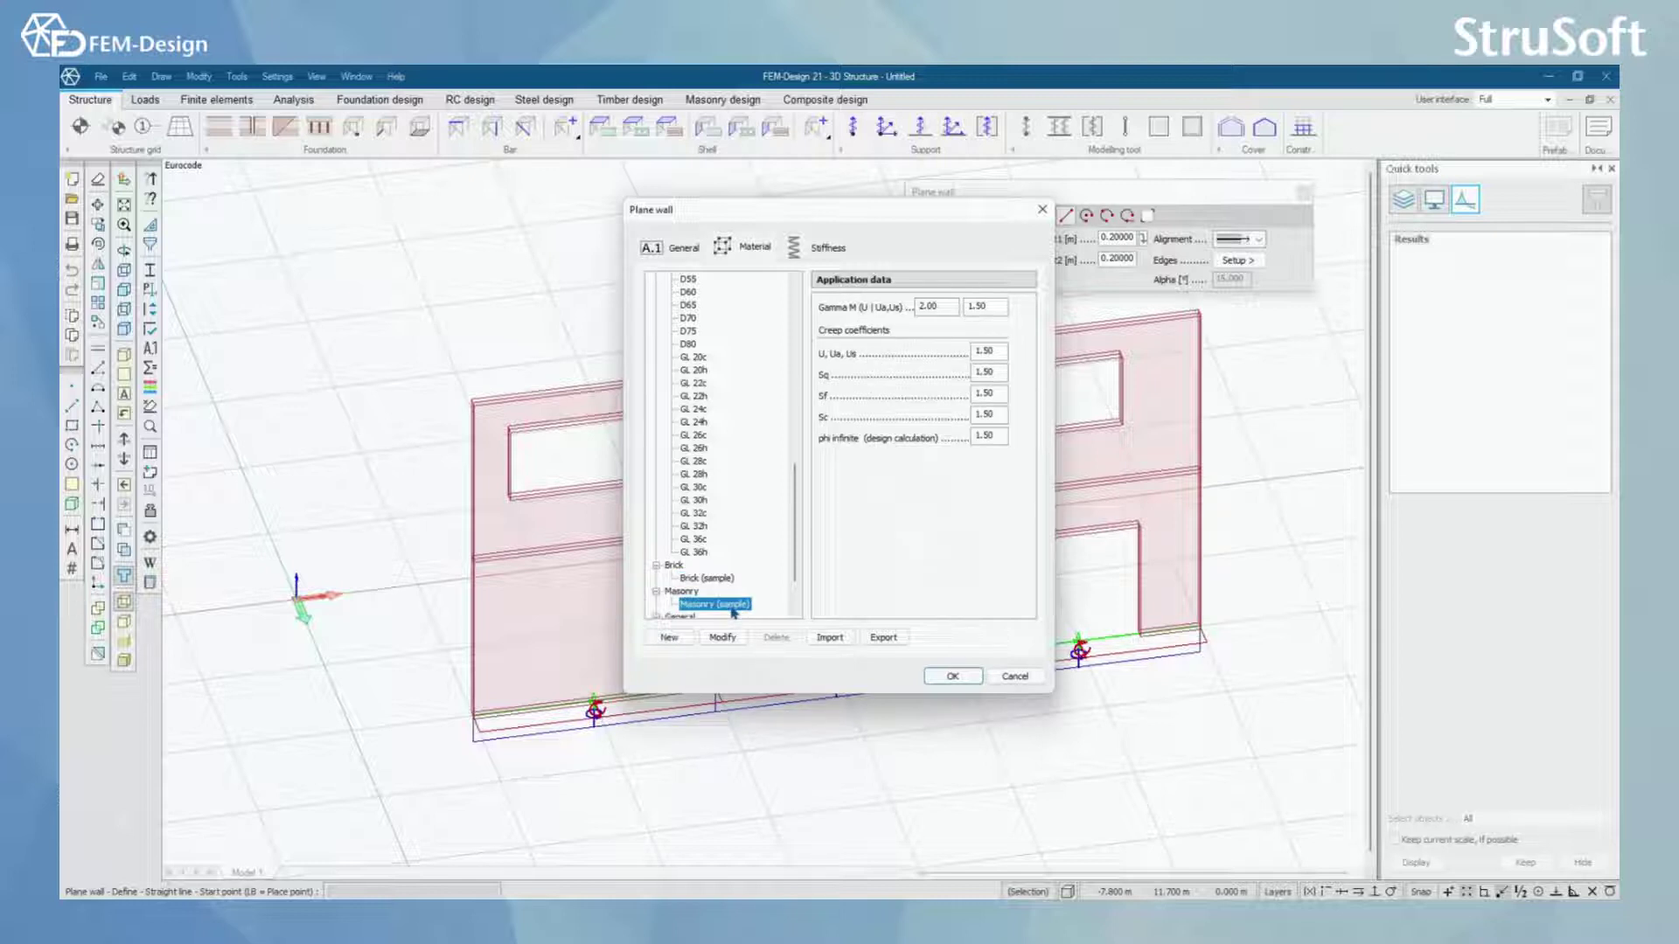
Close the plane wall properties and switch back to the Masonry design tab.
click(1041, 211)
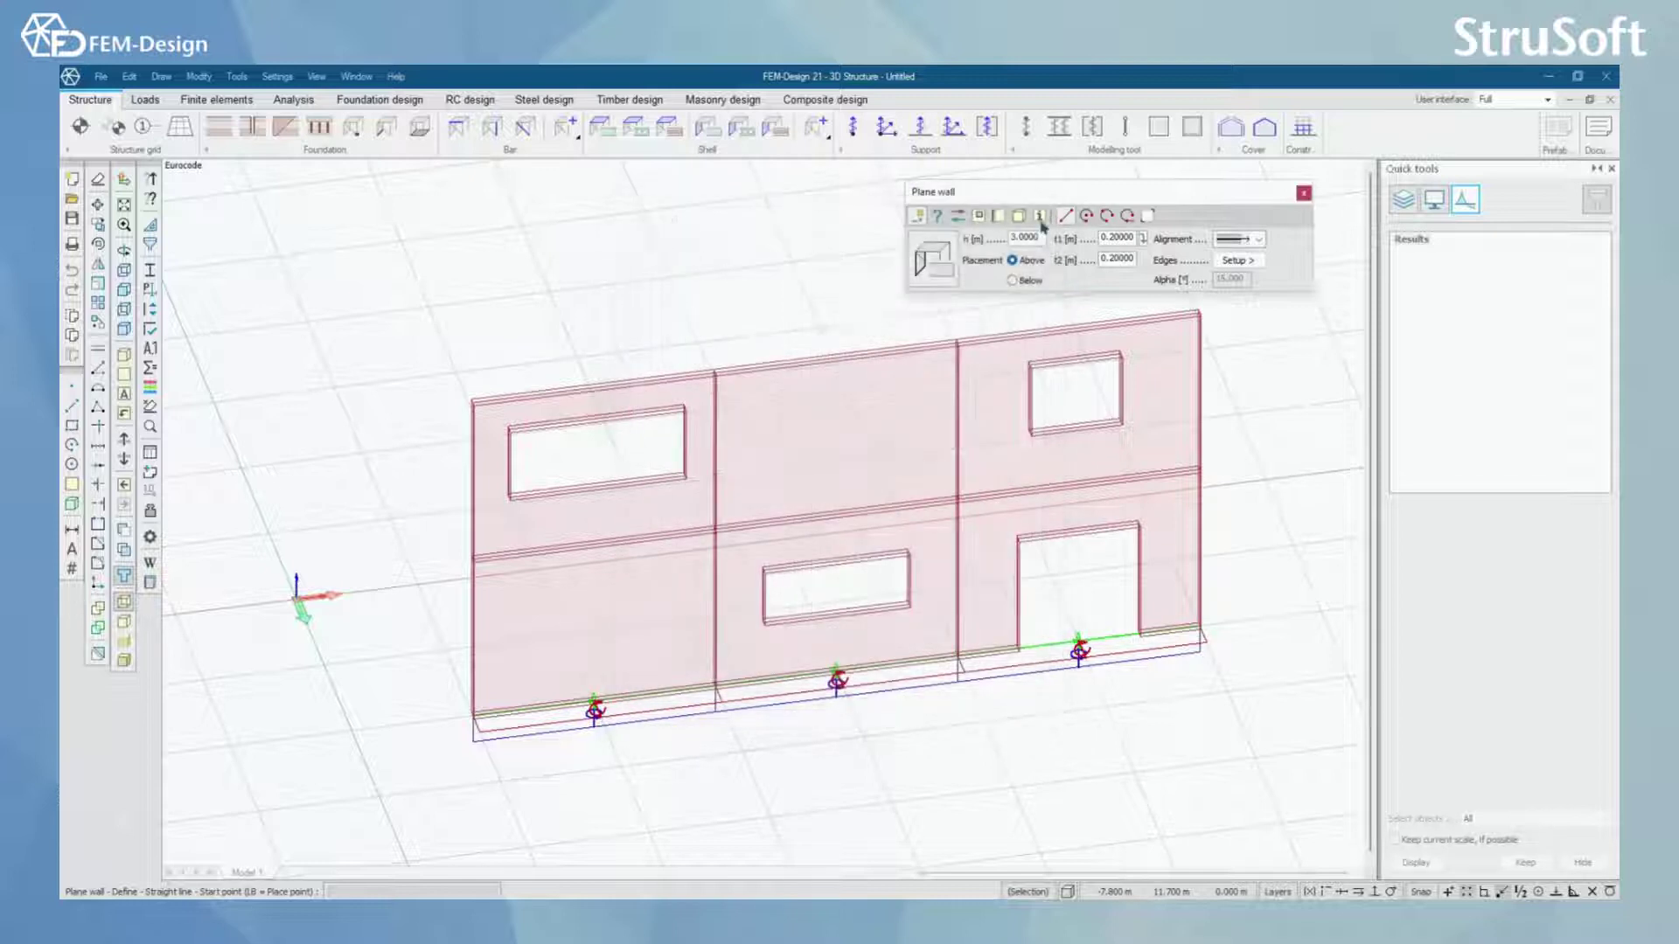
mouse_move(853, 470)
middle_down()
mouse_move(892, 489)
mouse_move(884, 519)
middle_up()
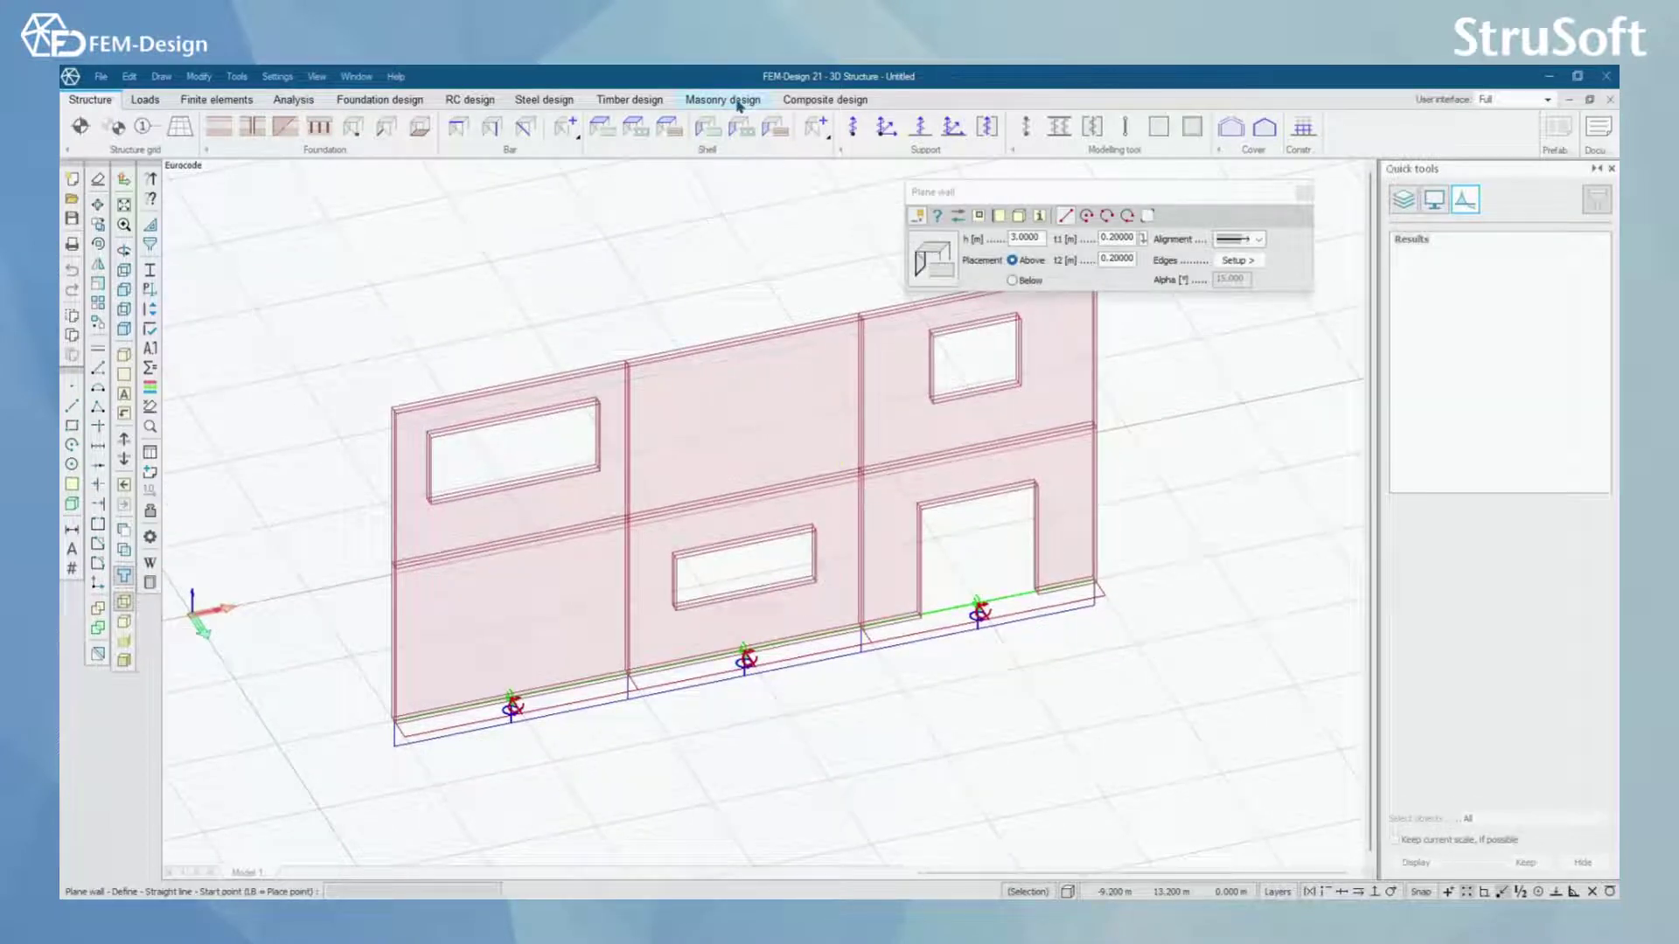
click(724, 100)
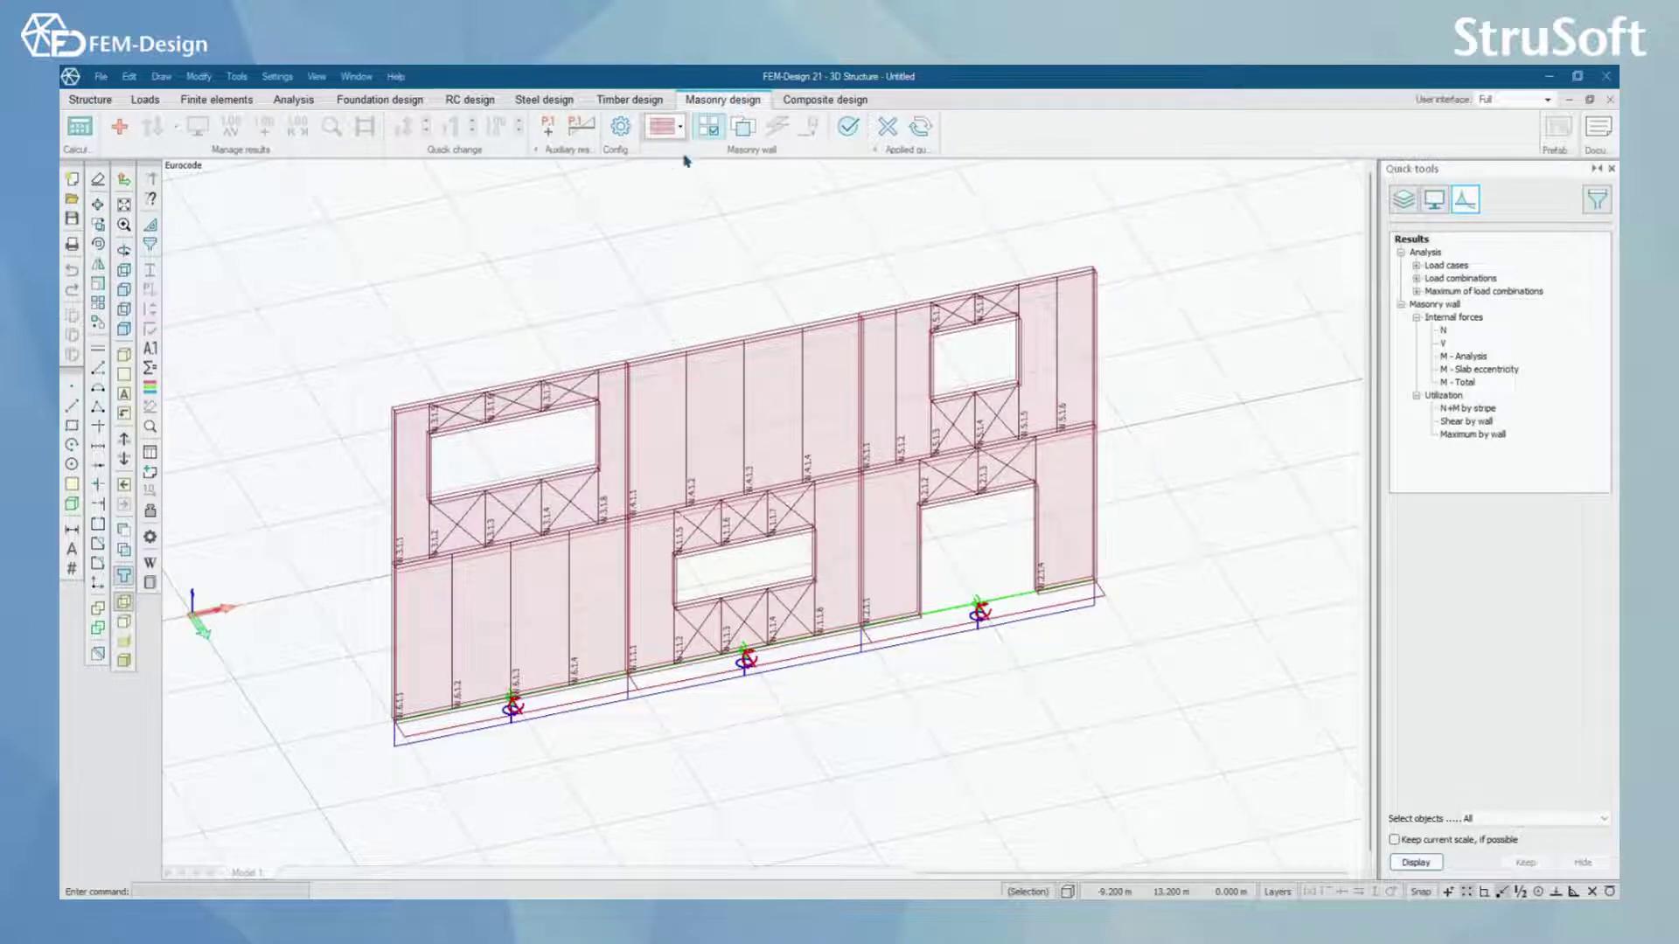
Open masonry configuration, review the 1.00 m stripe width, and close it unchanged.
click(621, 127)
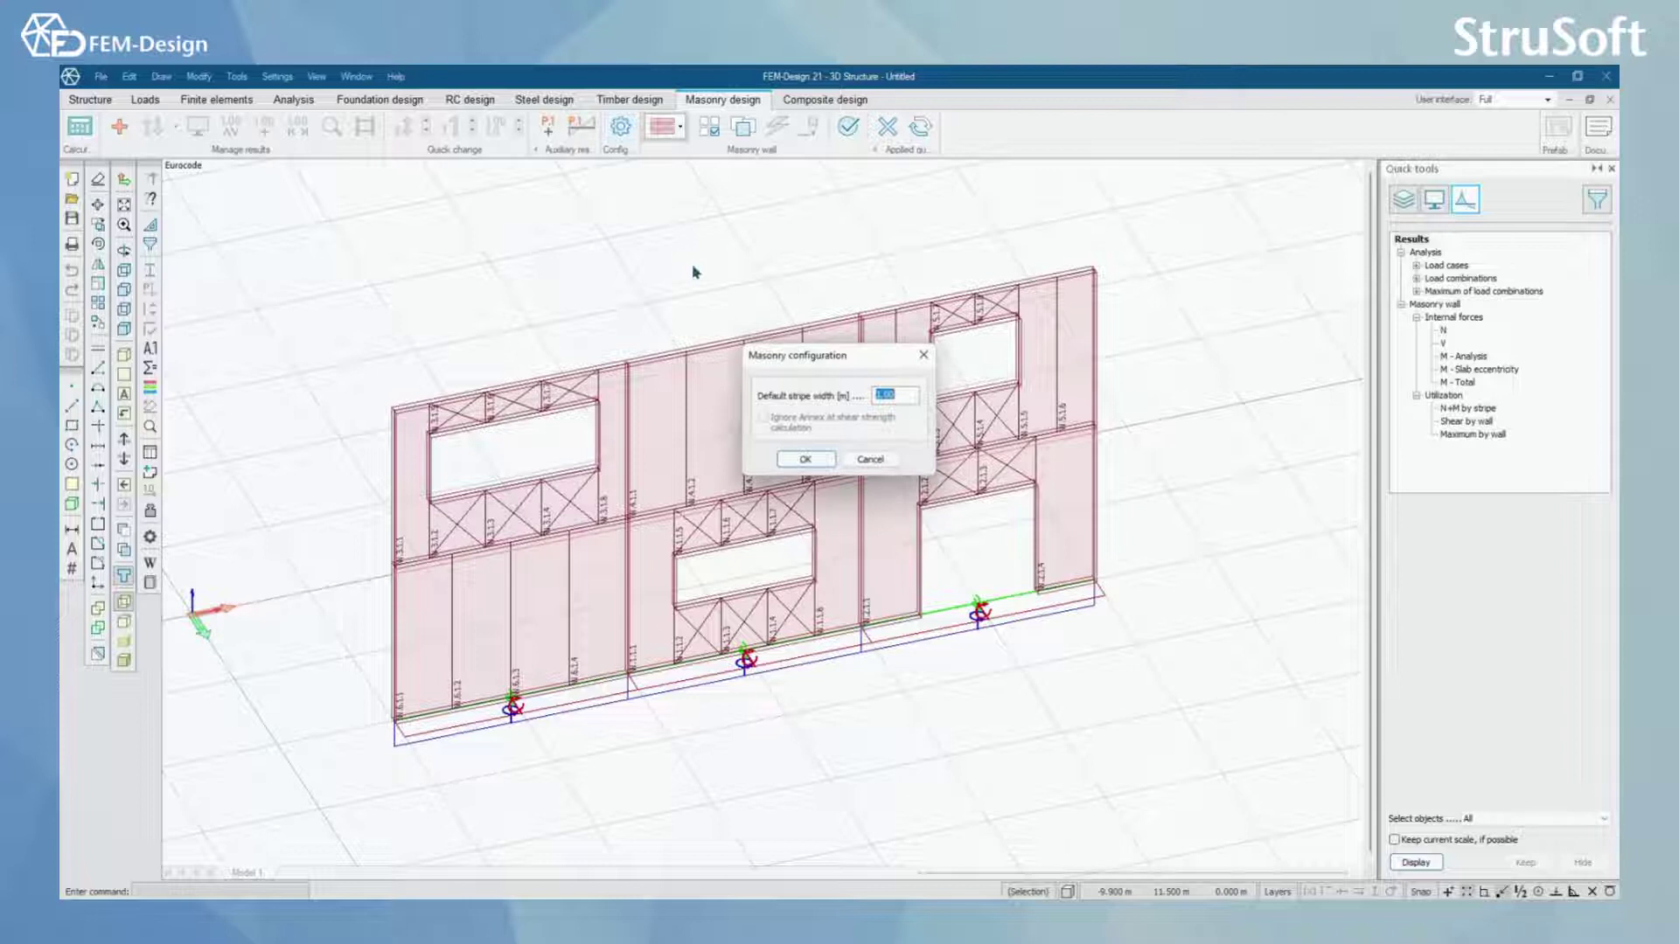
mouse_move(832, 360)
mouse_down()
mouse_move(787, 311)
mouse_move(796, 266)
mouse_up()
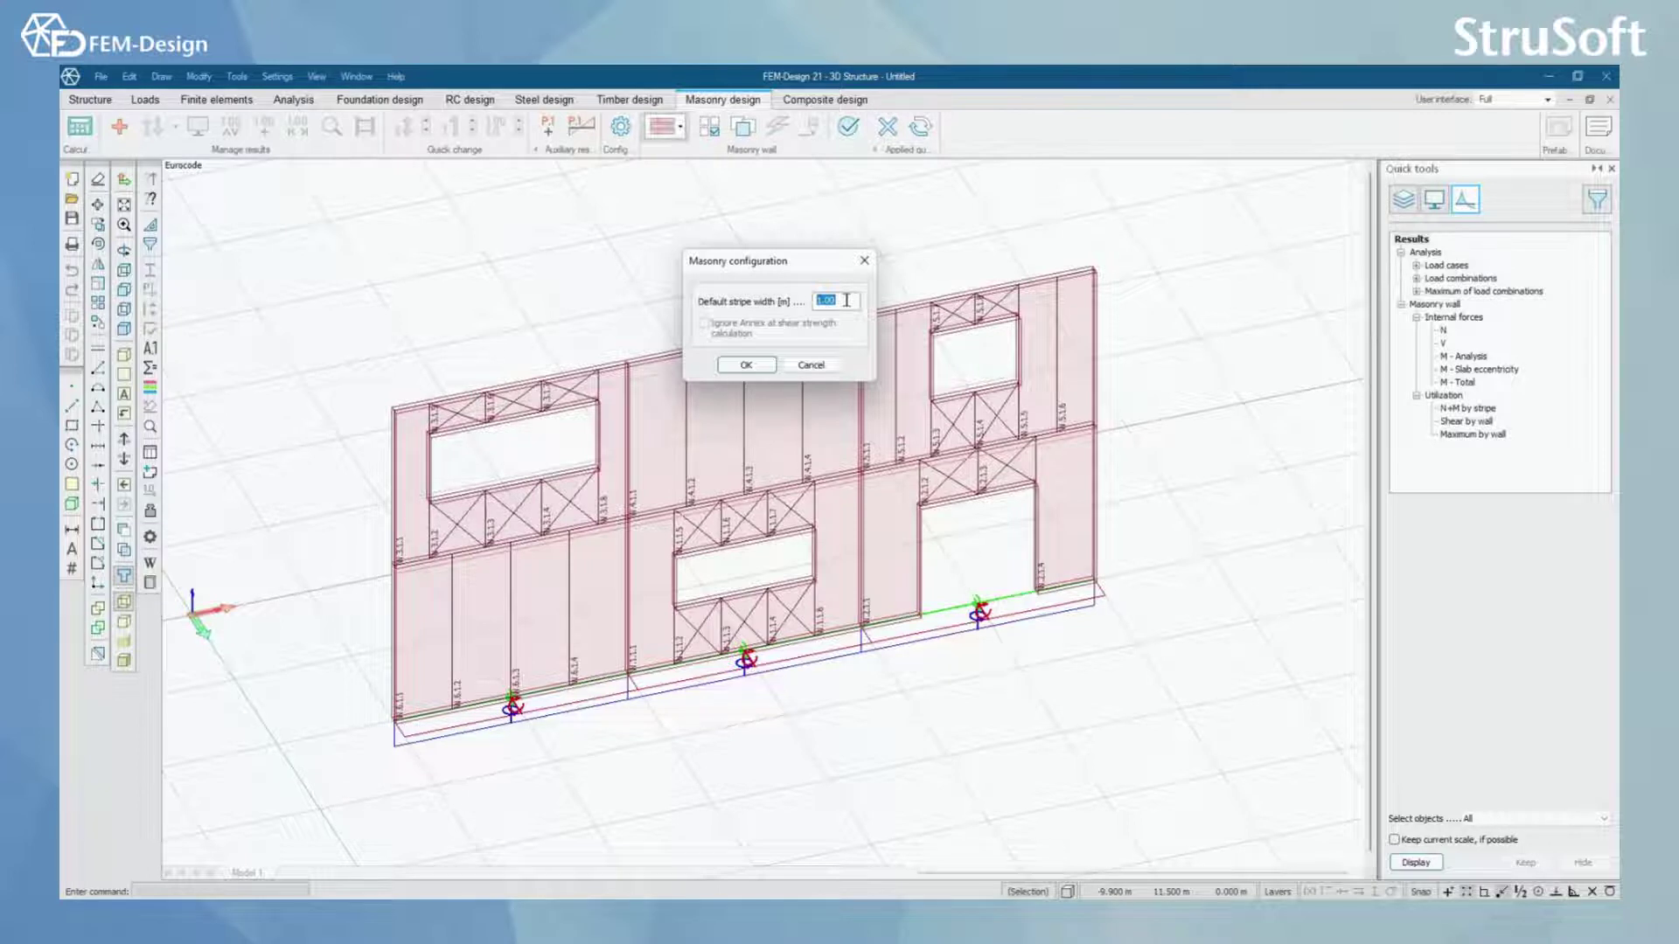
click(863, 261)
middle_drag(907, 533, 915, 567)
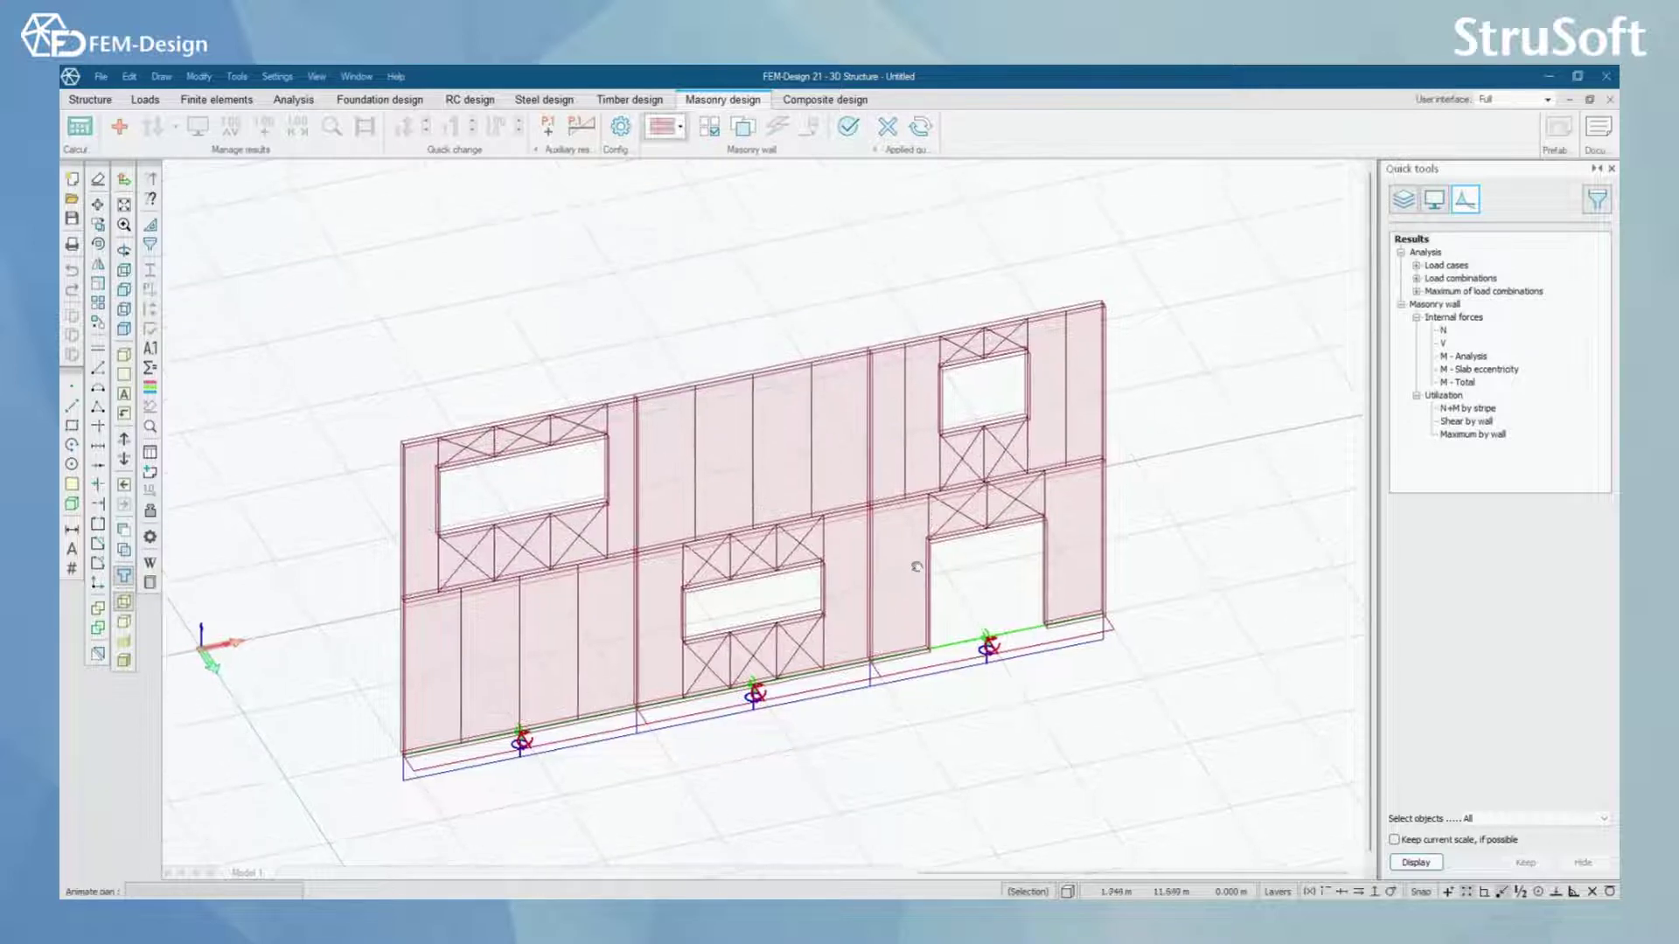
Start the Calculation parameters tool for the masonry wall stripes.
click(708, 127)
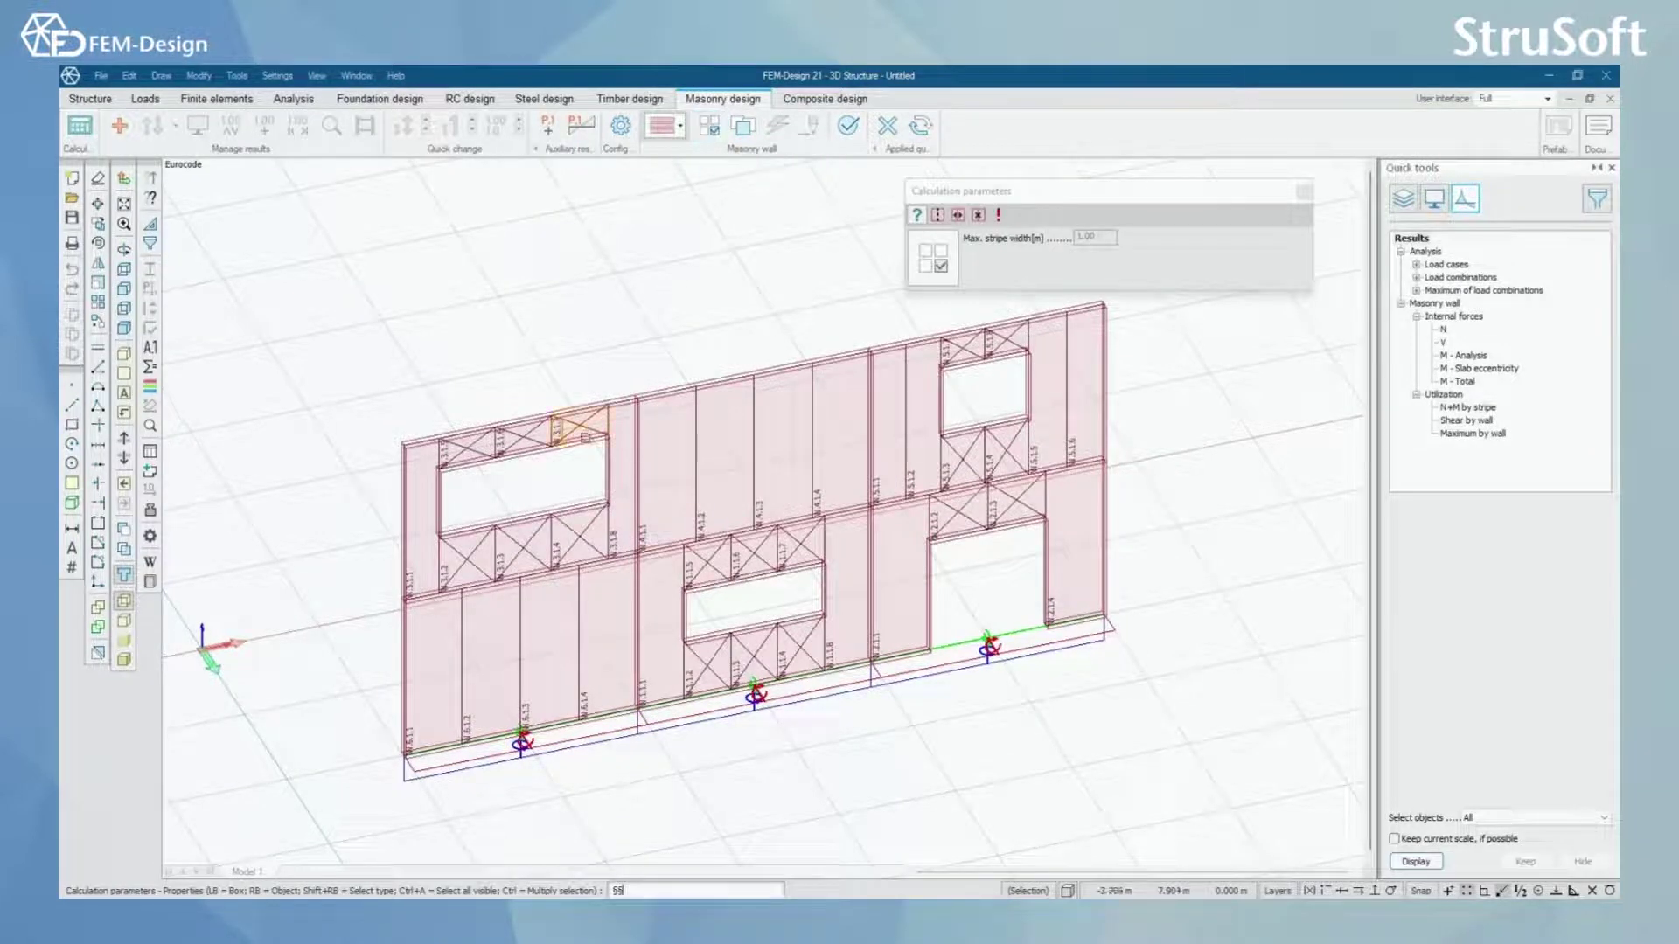
scroll(663, 433, up, 1)
scroll(695, 429, up, 1)
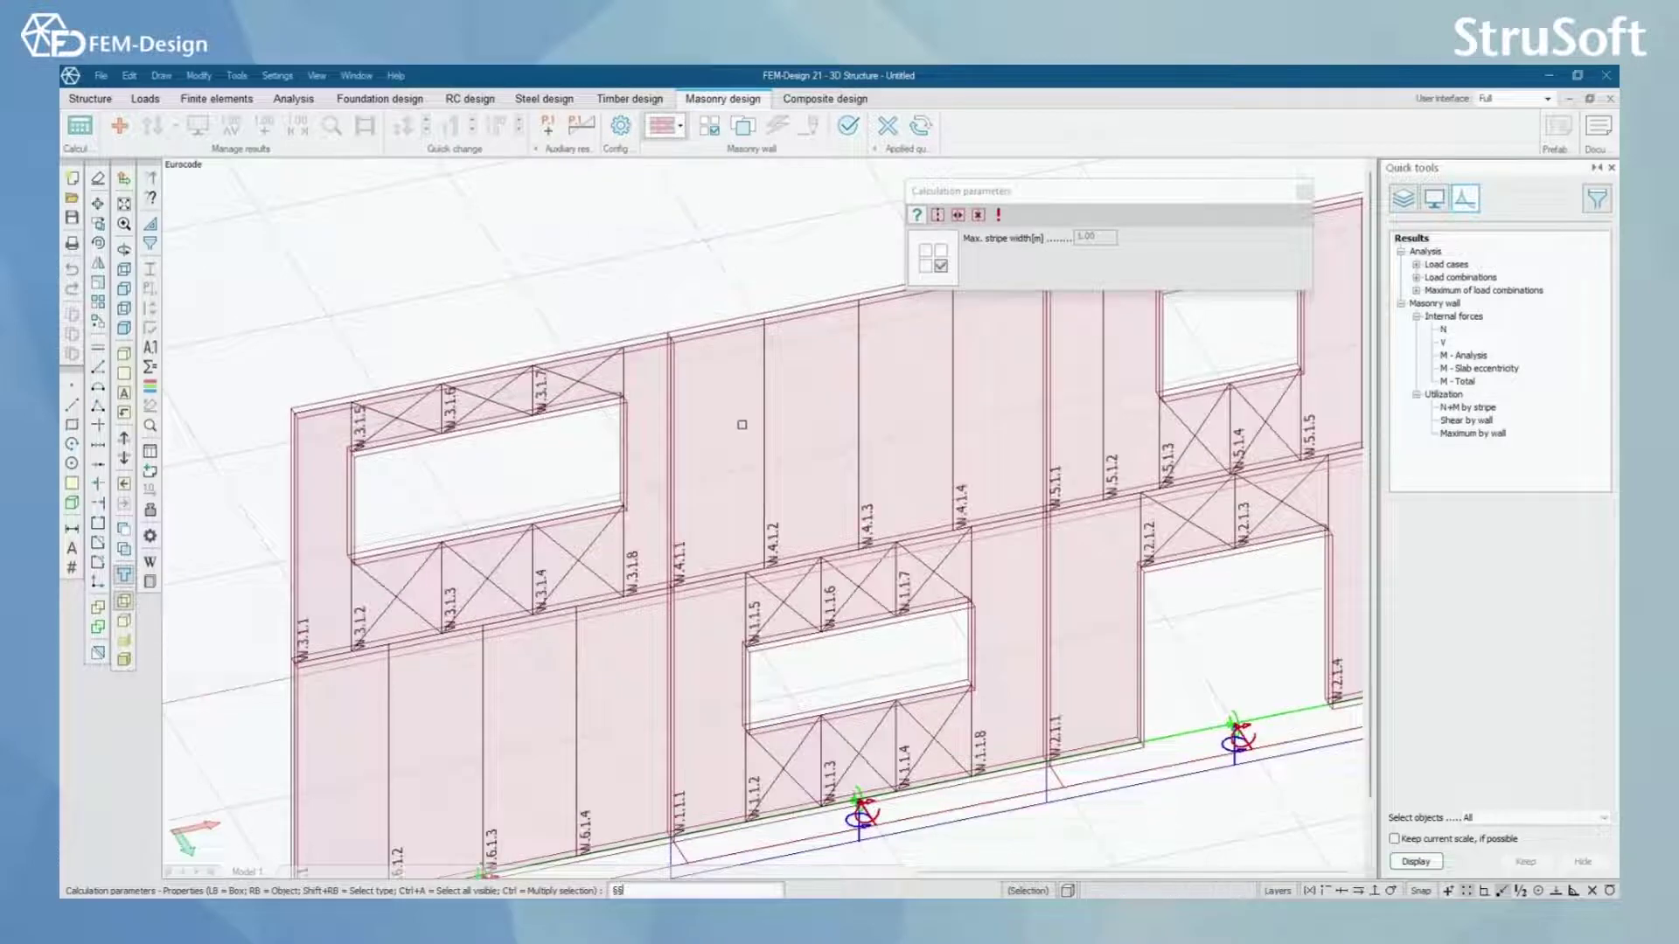
Open a wall stripe's calculation parameters and inspect the 0.750 effective height factor.
click(735, 329)
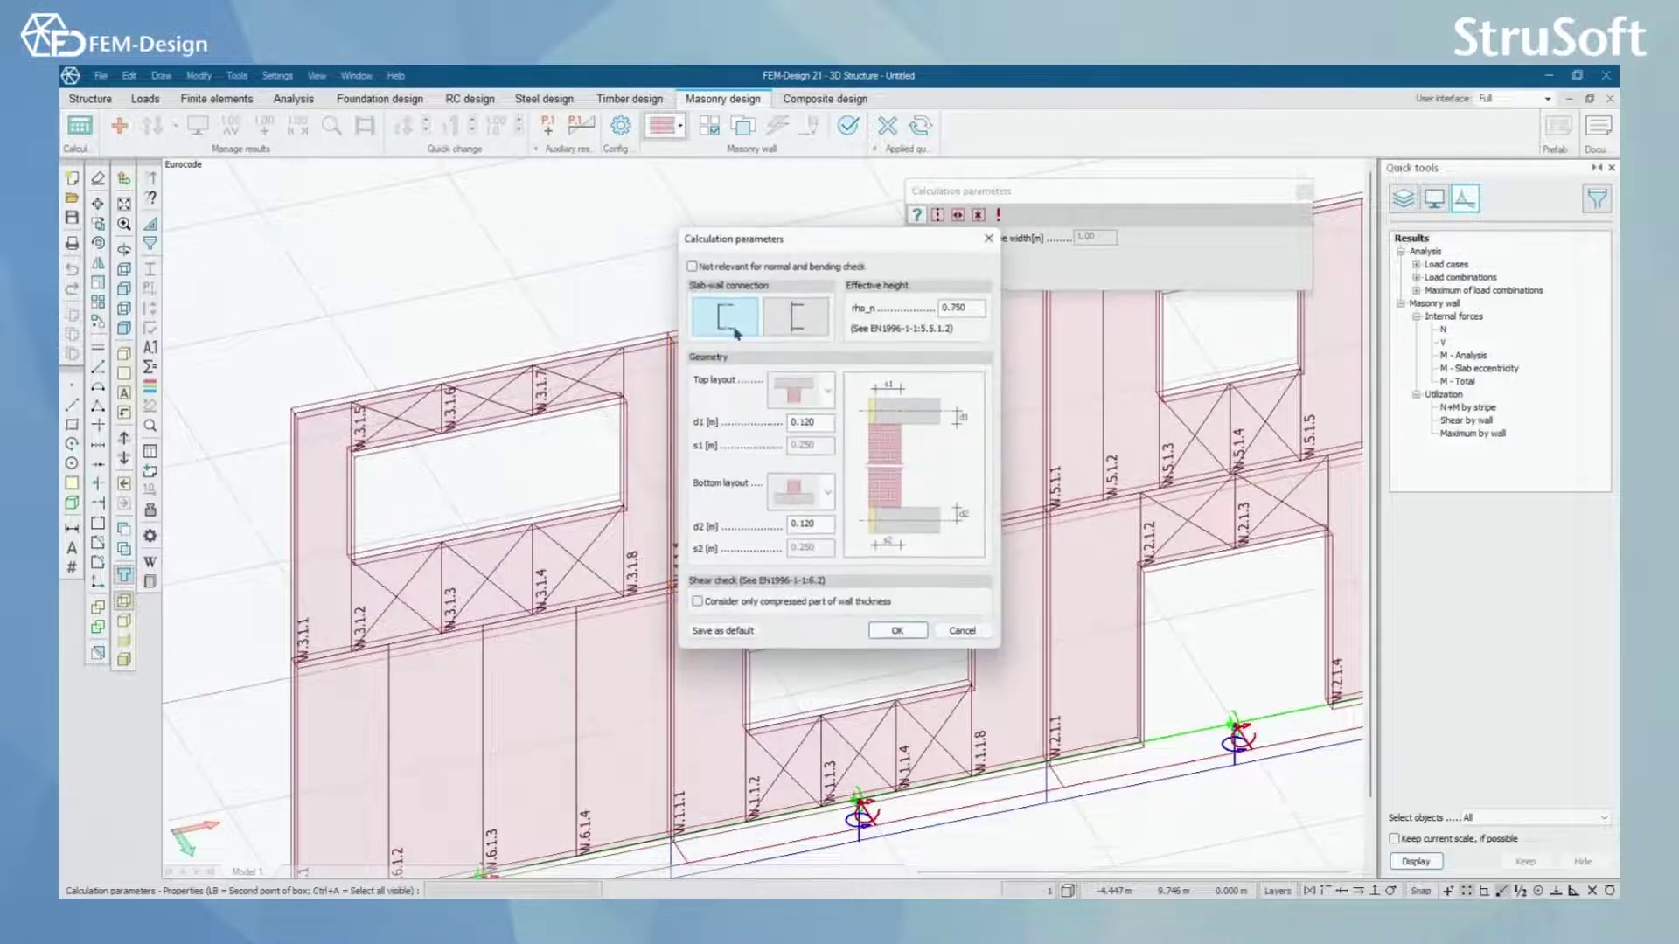
mouse_move(796, 243)
mouse_down()
mouse_move(843, 287)
mouse_move(996, 336)
mouse_up()
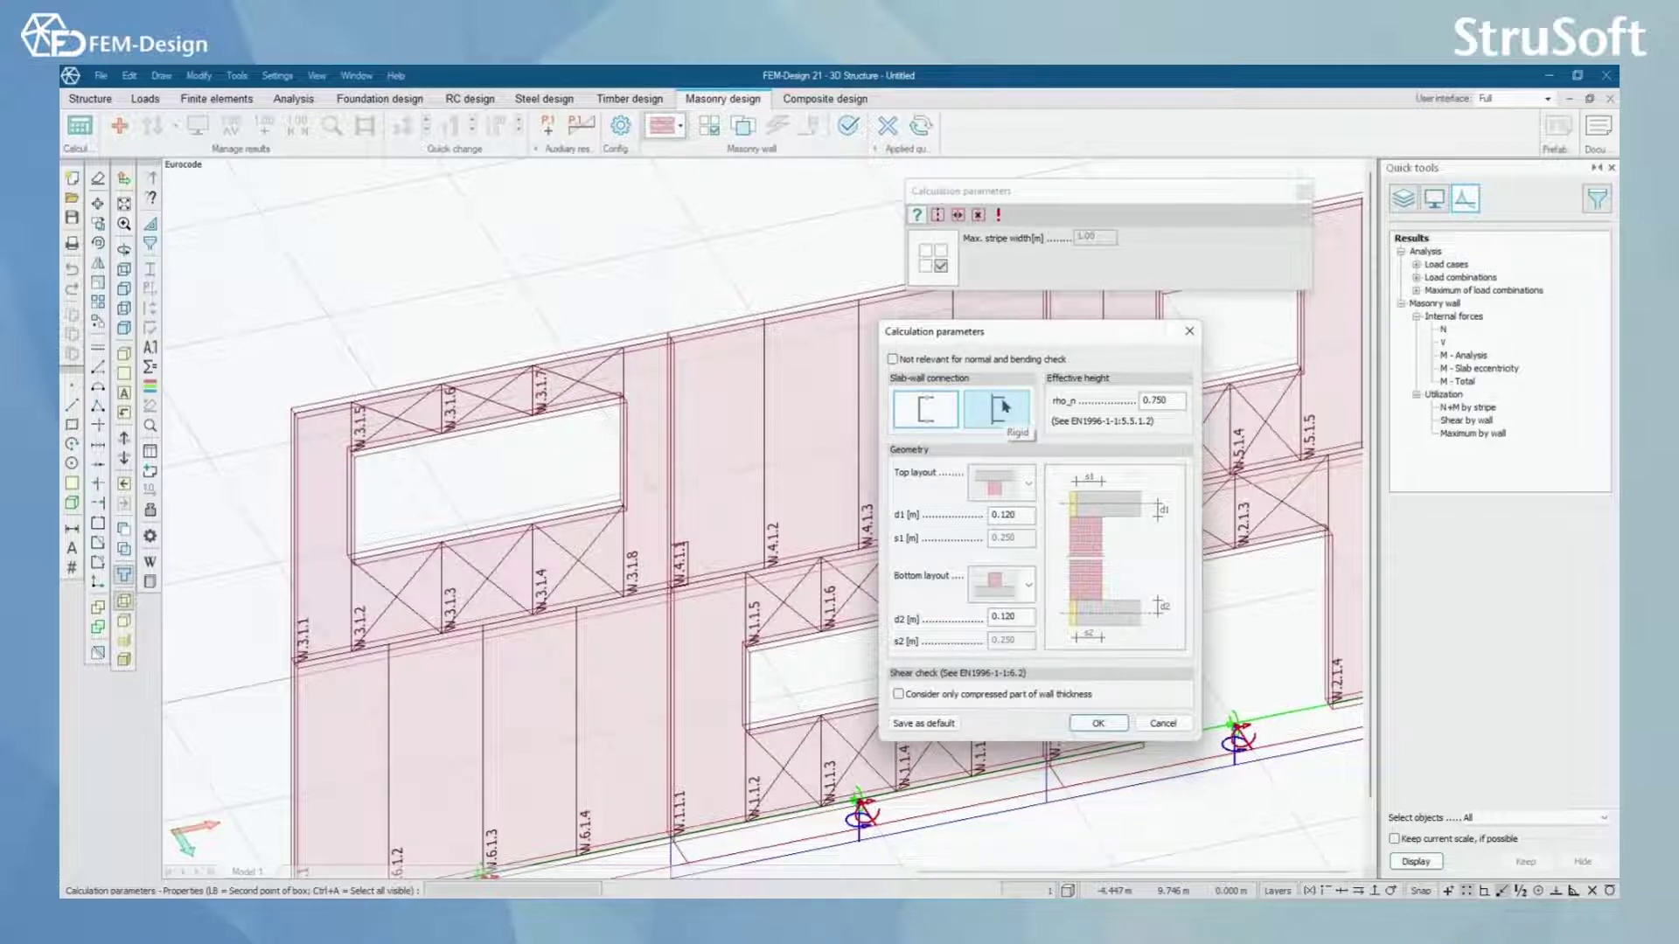
double_click(1154, 399)
Close the stripe's calculation parameters and re-frame the whole wall in view.
click(1190, 331)
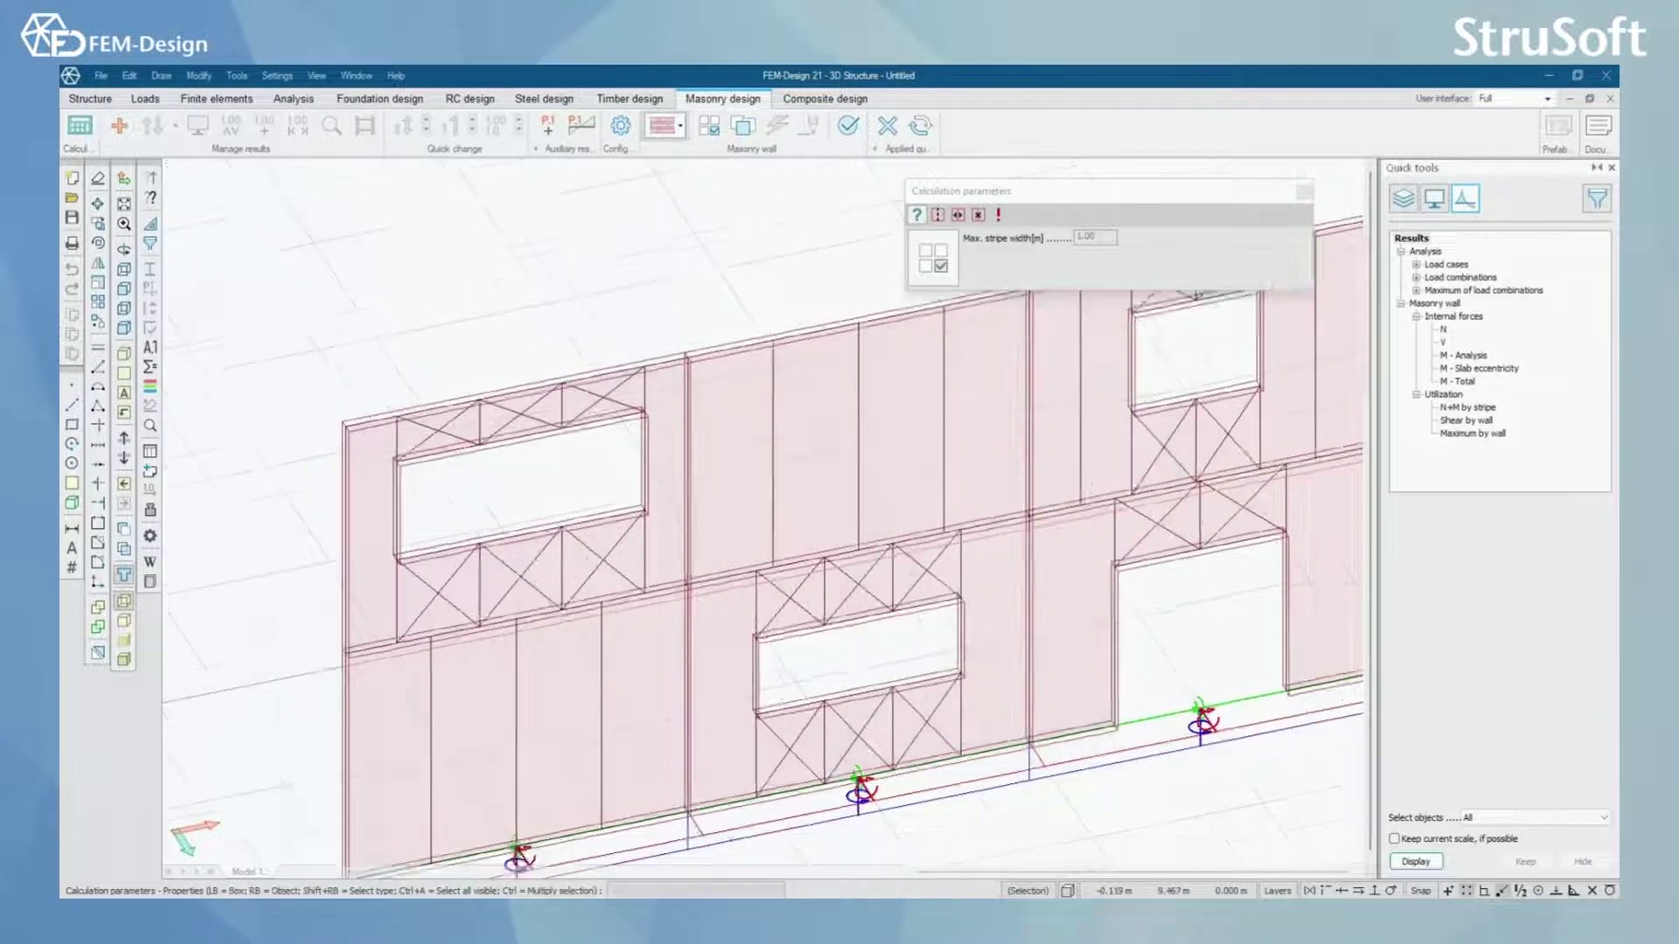
scroll(786, 541, down, 3)
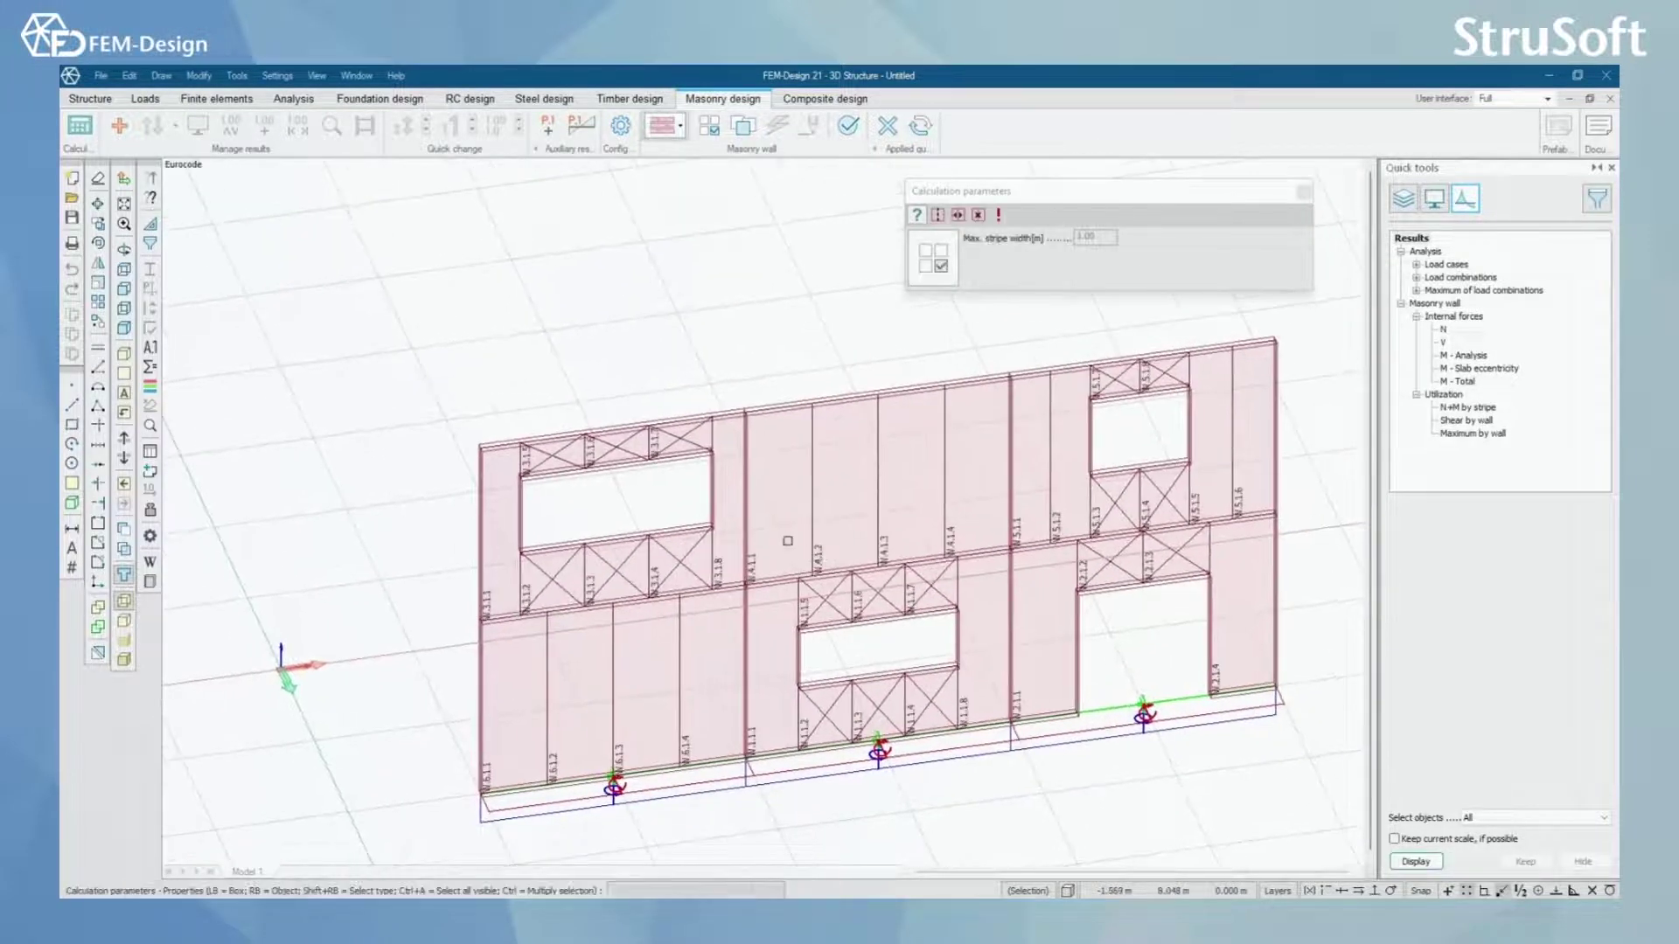
scroll(787, 540, up, 3)
scroll(748, 530, up, 2)
scroll(683, 516, up, 2)
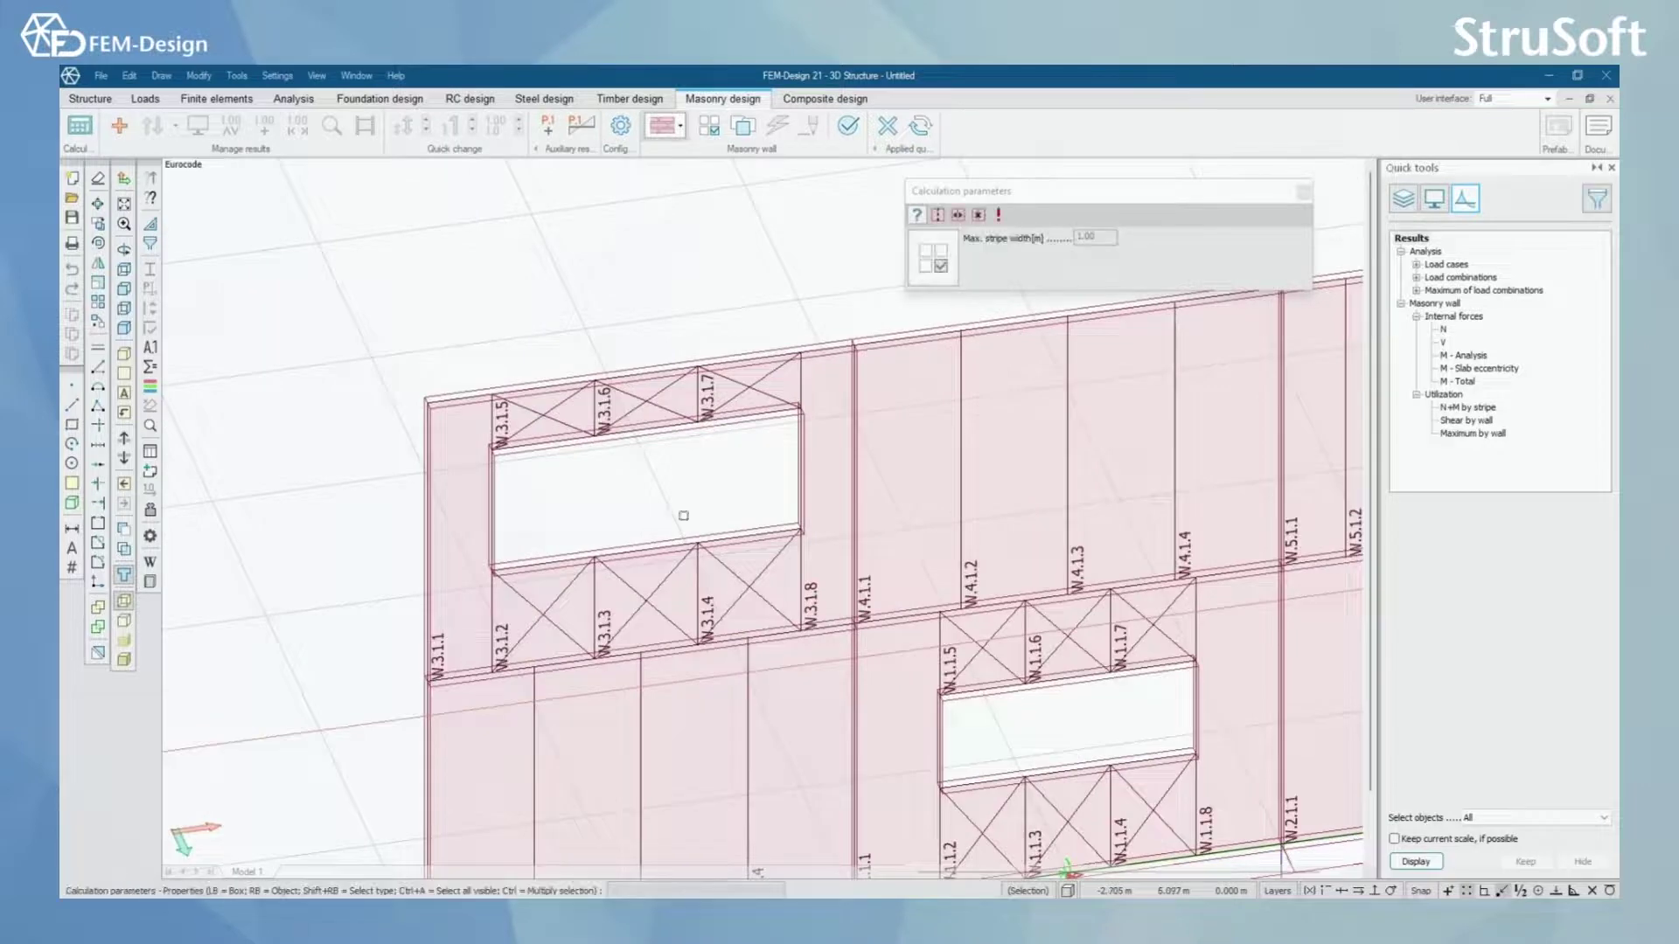
scroll(683, 516, down, 3)
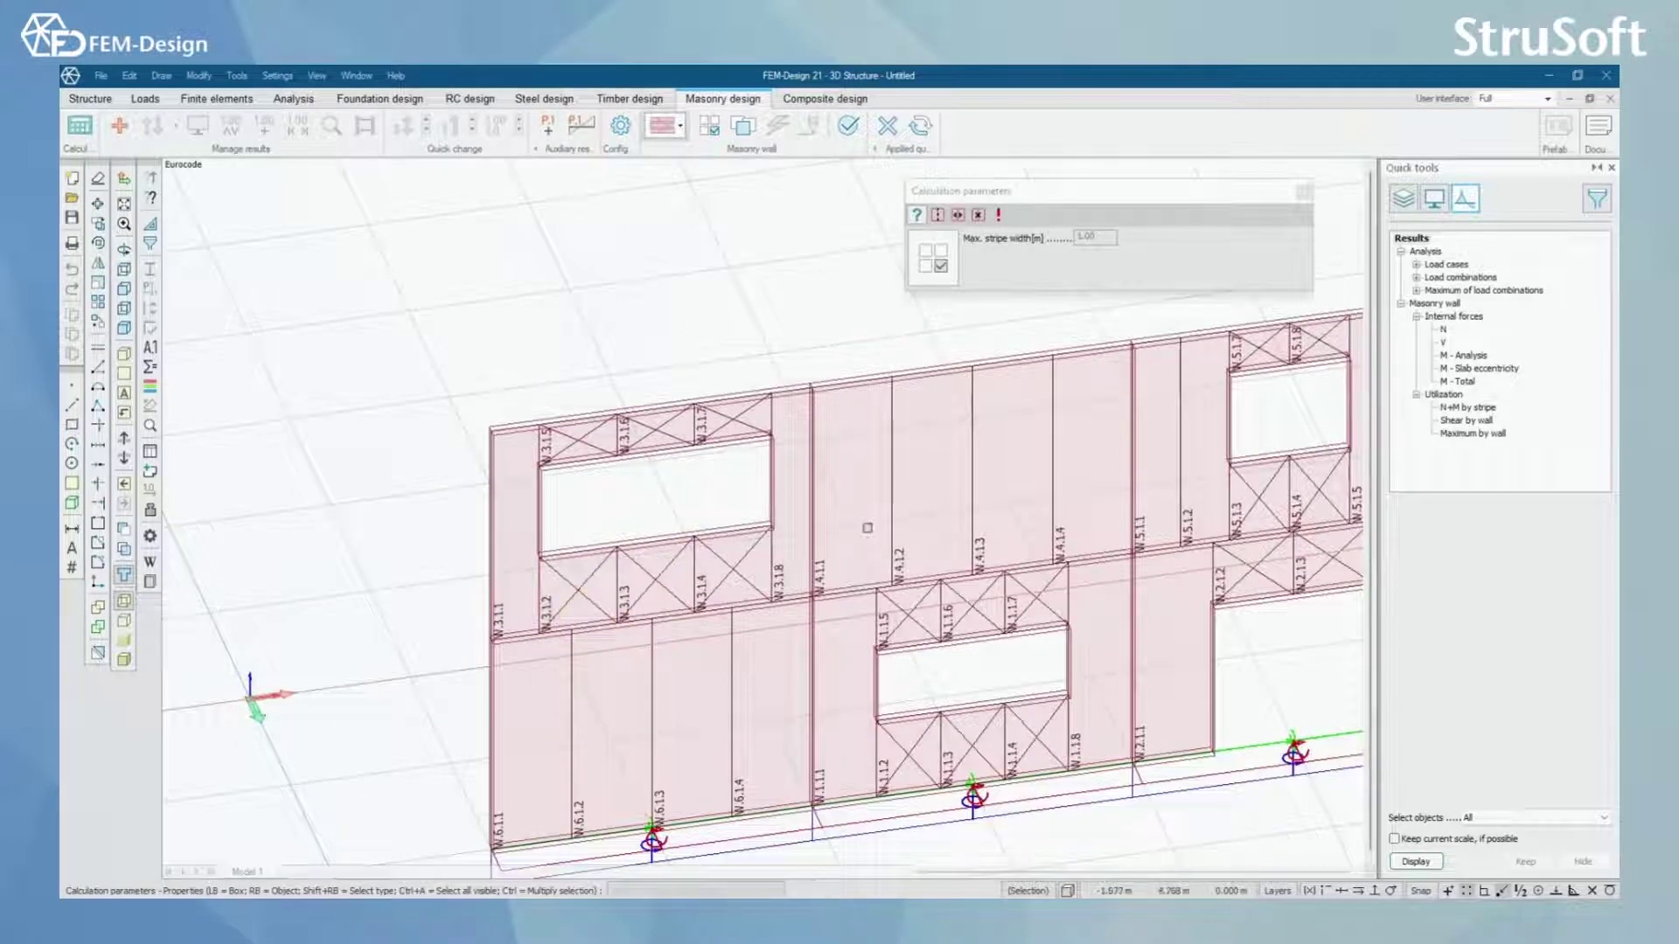
scroll(866, 529, down, 3)
middle_drag(813, 530, 677, 520)
scroll(755, 532, up, 3)
scroll(721, 522, up, 3)
scroll(721, 523, down, 2)
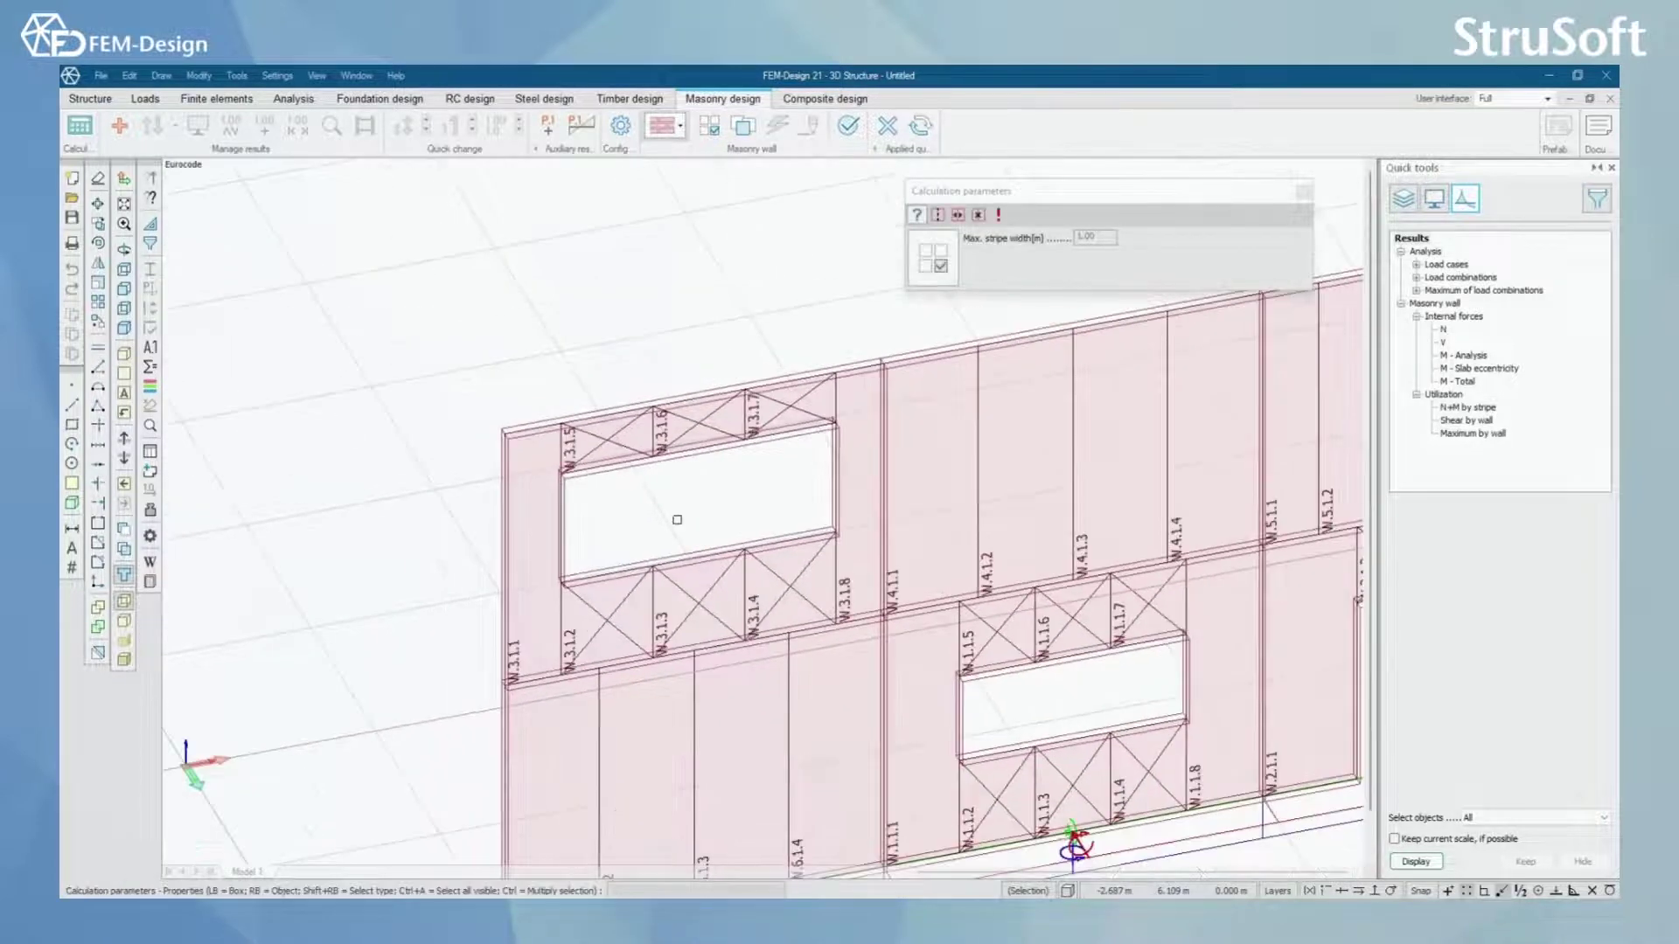
scroll(805, 531, down, 3)
scroll(804, 532, down, 2)
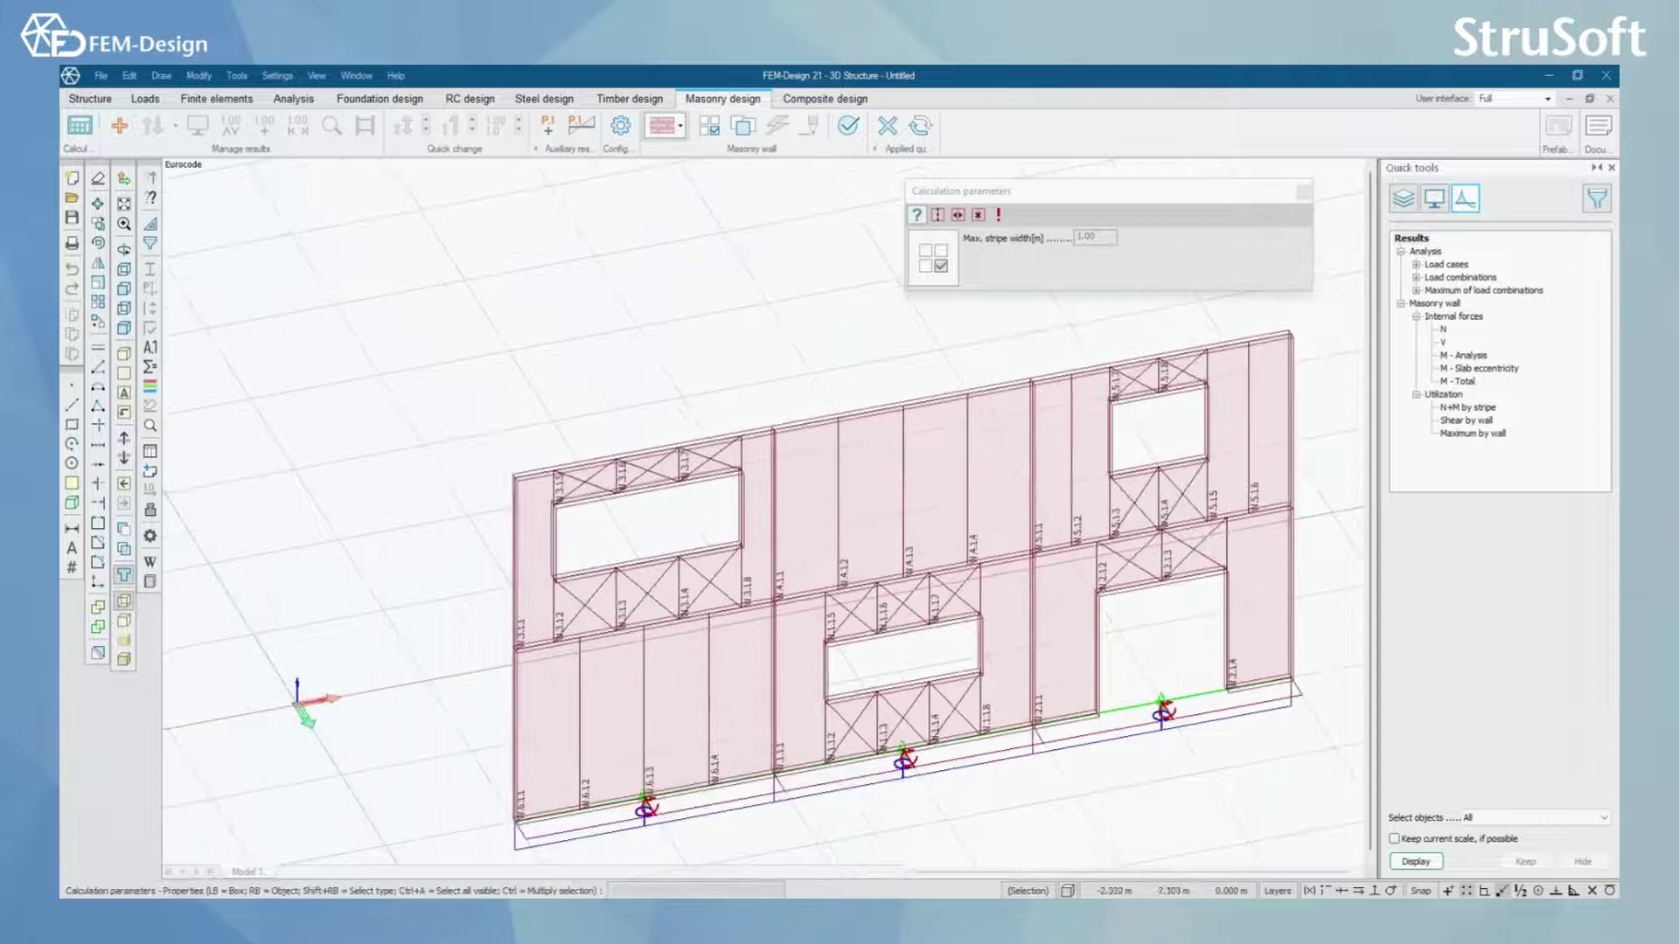
scroll(719, 434, up, 4)
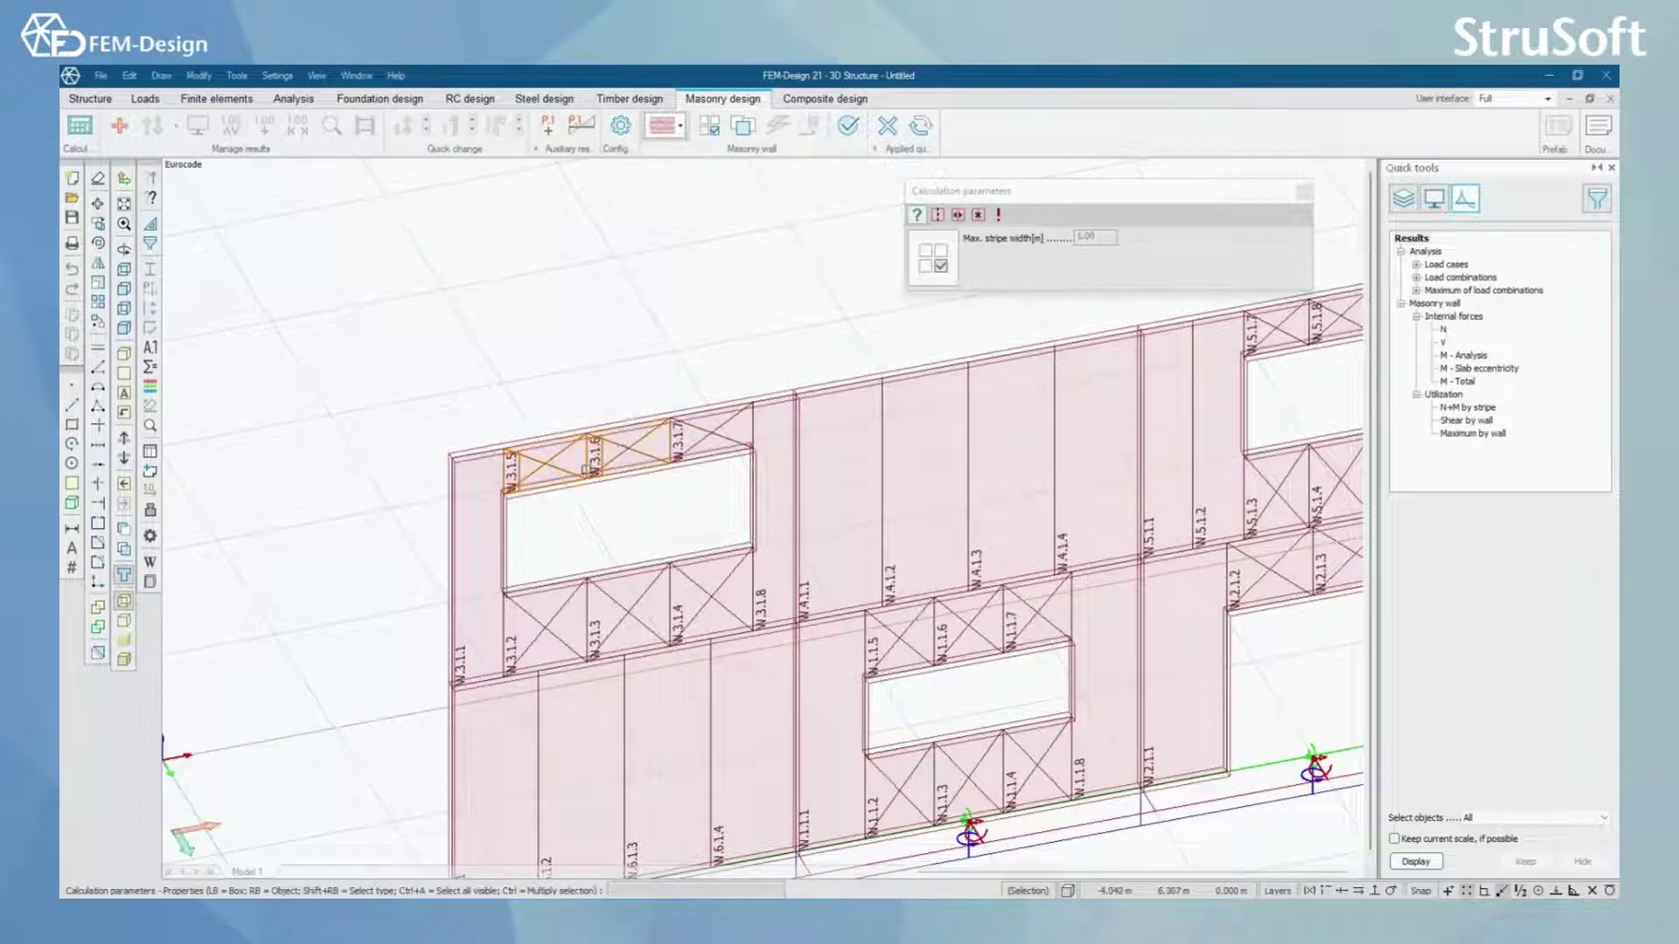
scroll(617, 494, down, 2)
scroll(616, 493, down, 3)
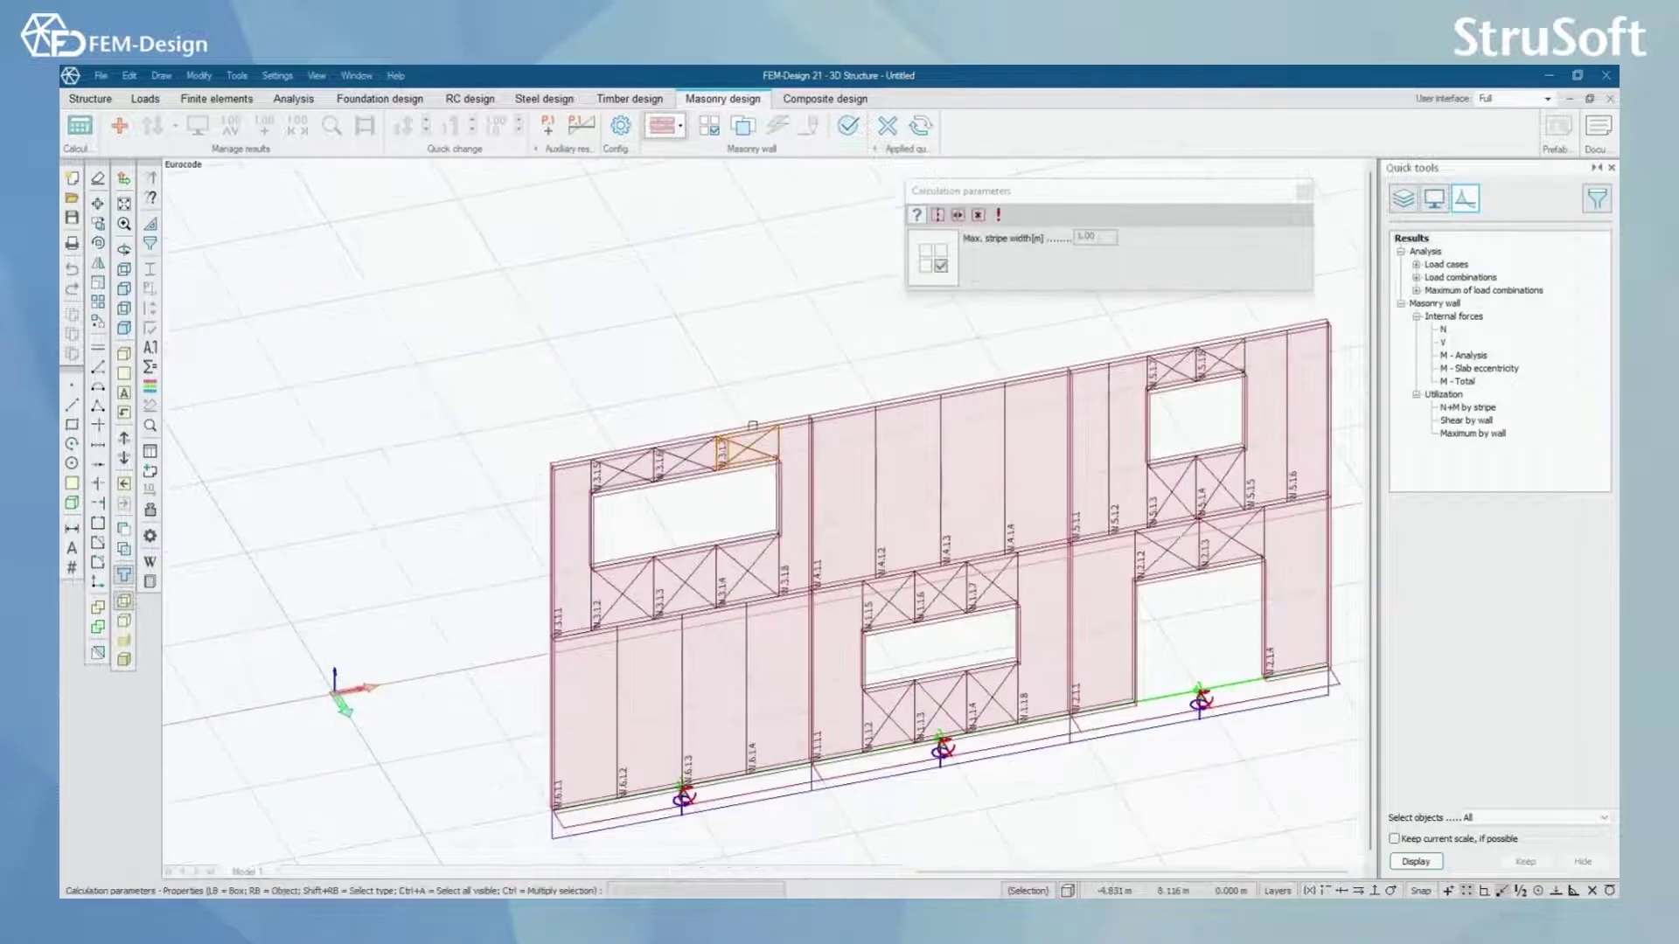
scroll(767, 492, up, 2)
scroll(768, 490, up, 3)
scroll(853, 504, down, 1)
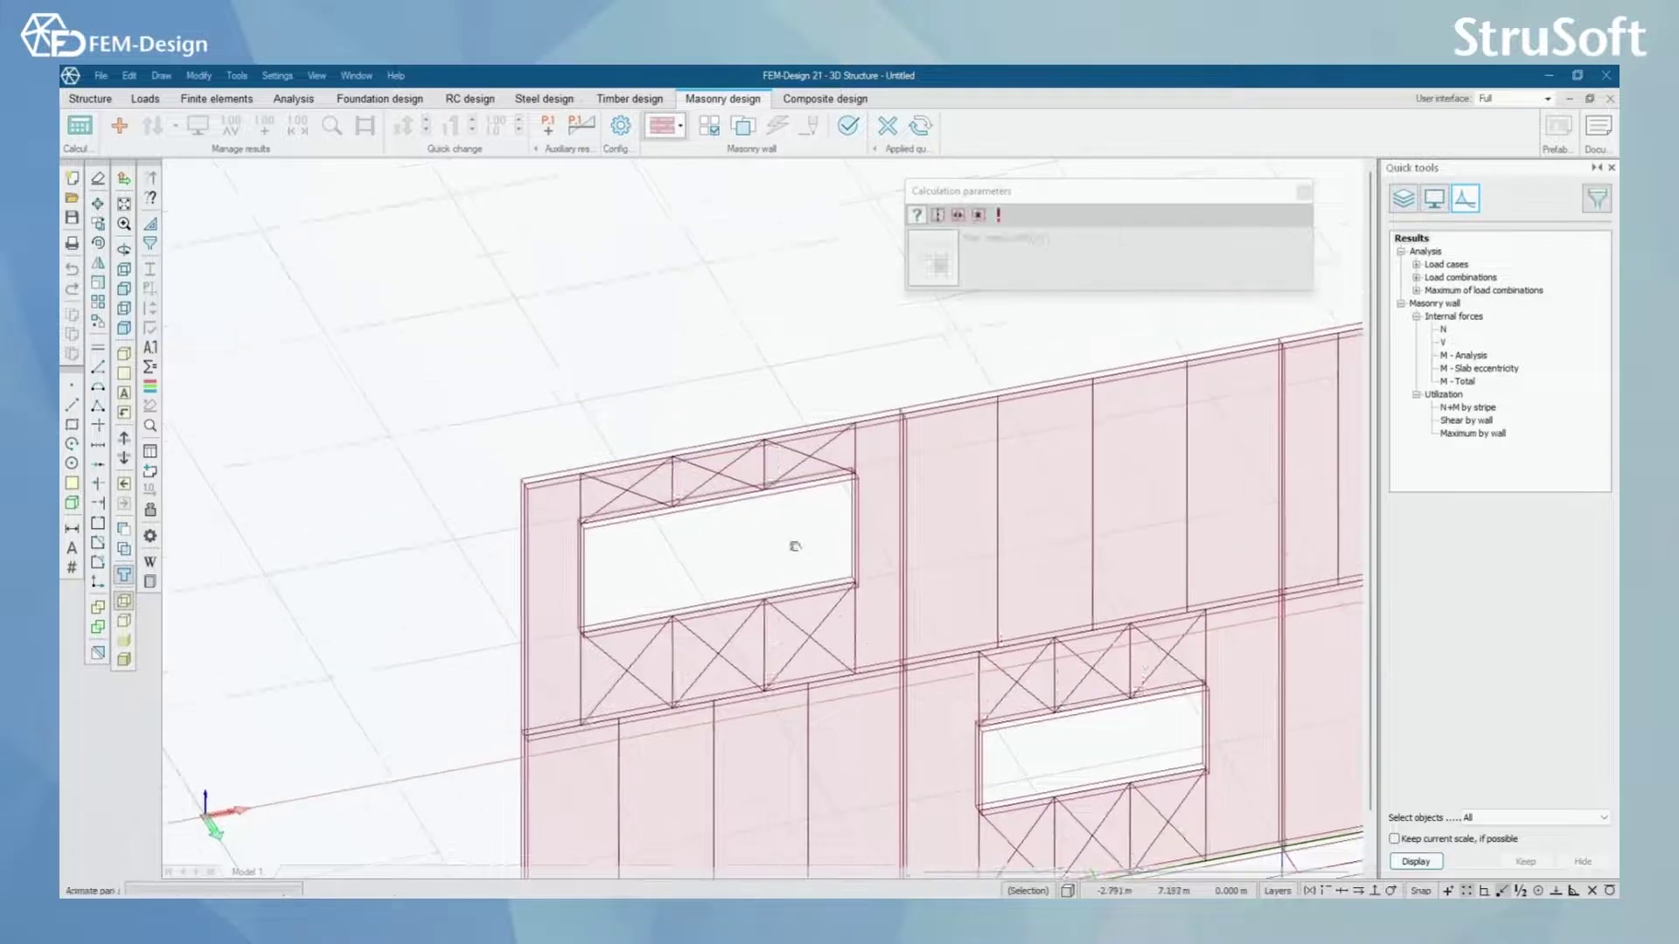
Untick 'Not relevant for normal and bending check' for the stripe, then view the whole wall.
click(873, 551)
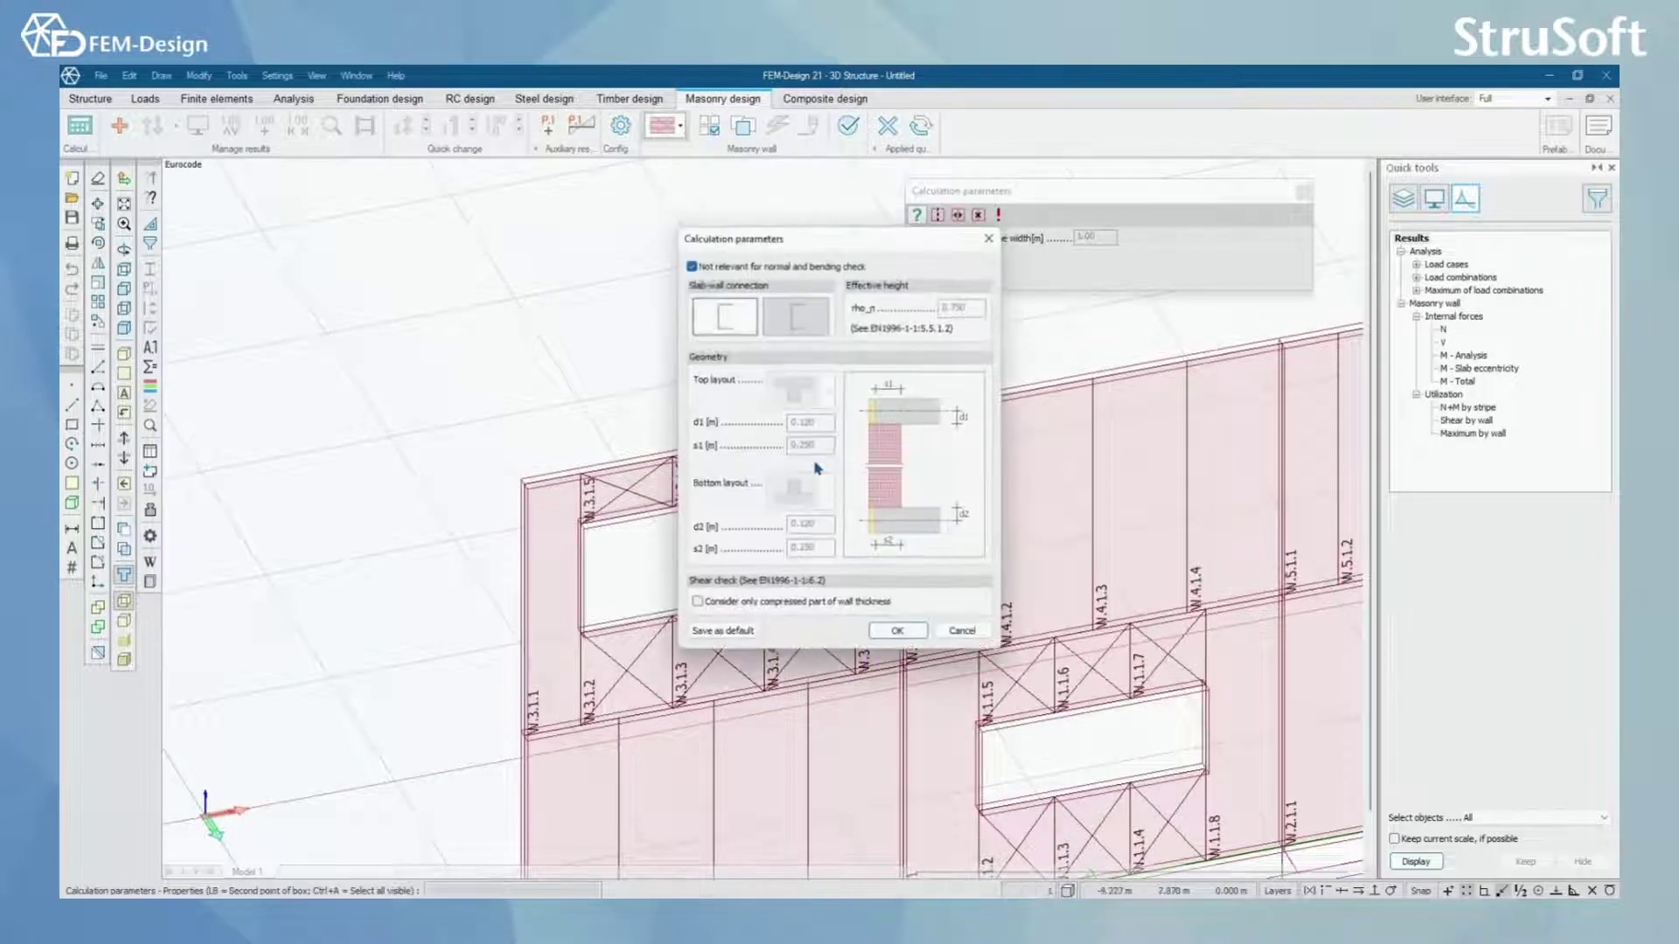
click(693, 267)
click(692, 266)
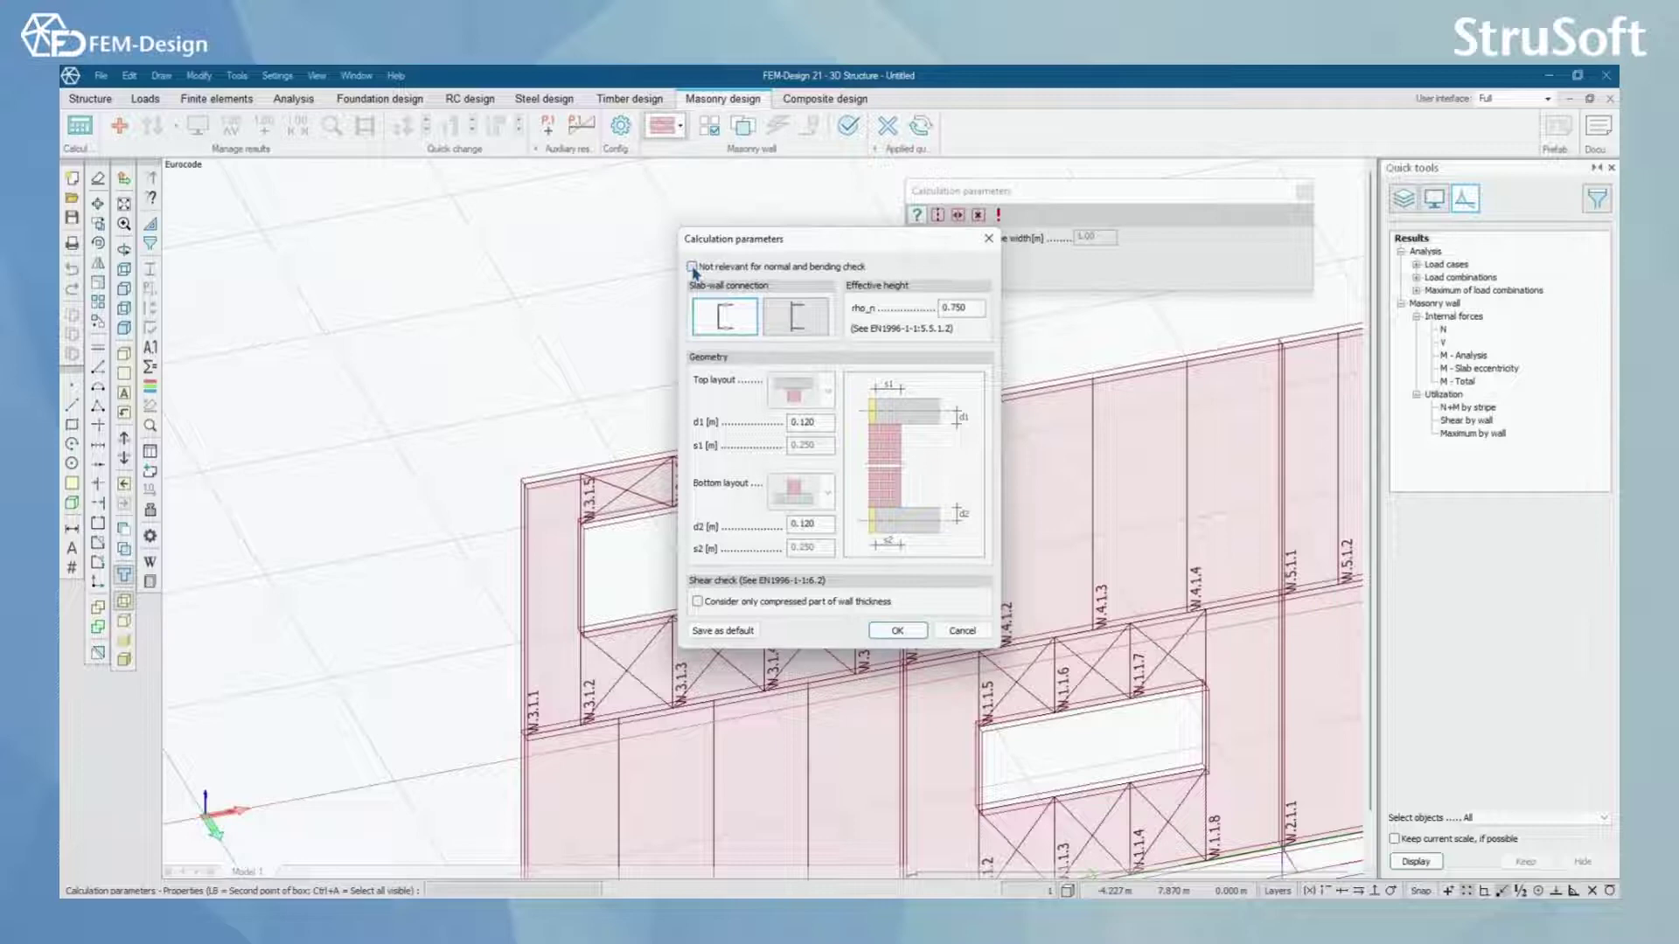
click(989, 239)
scroll(840, 526, down, 2)
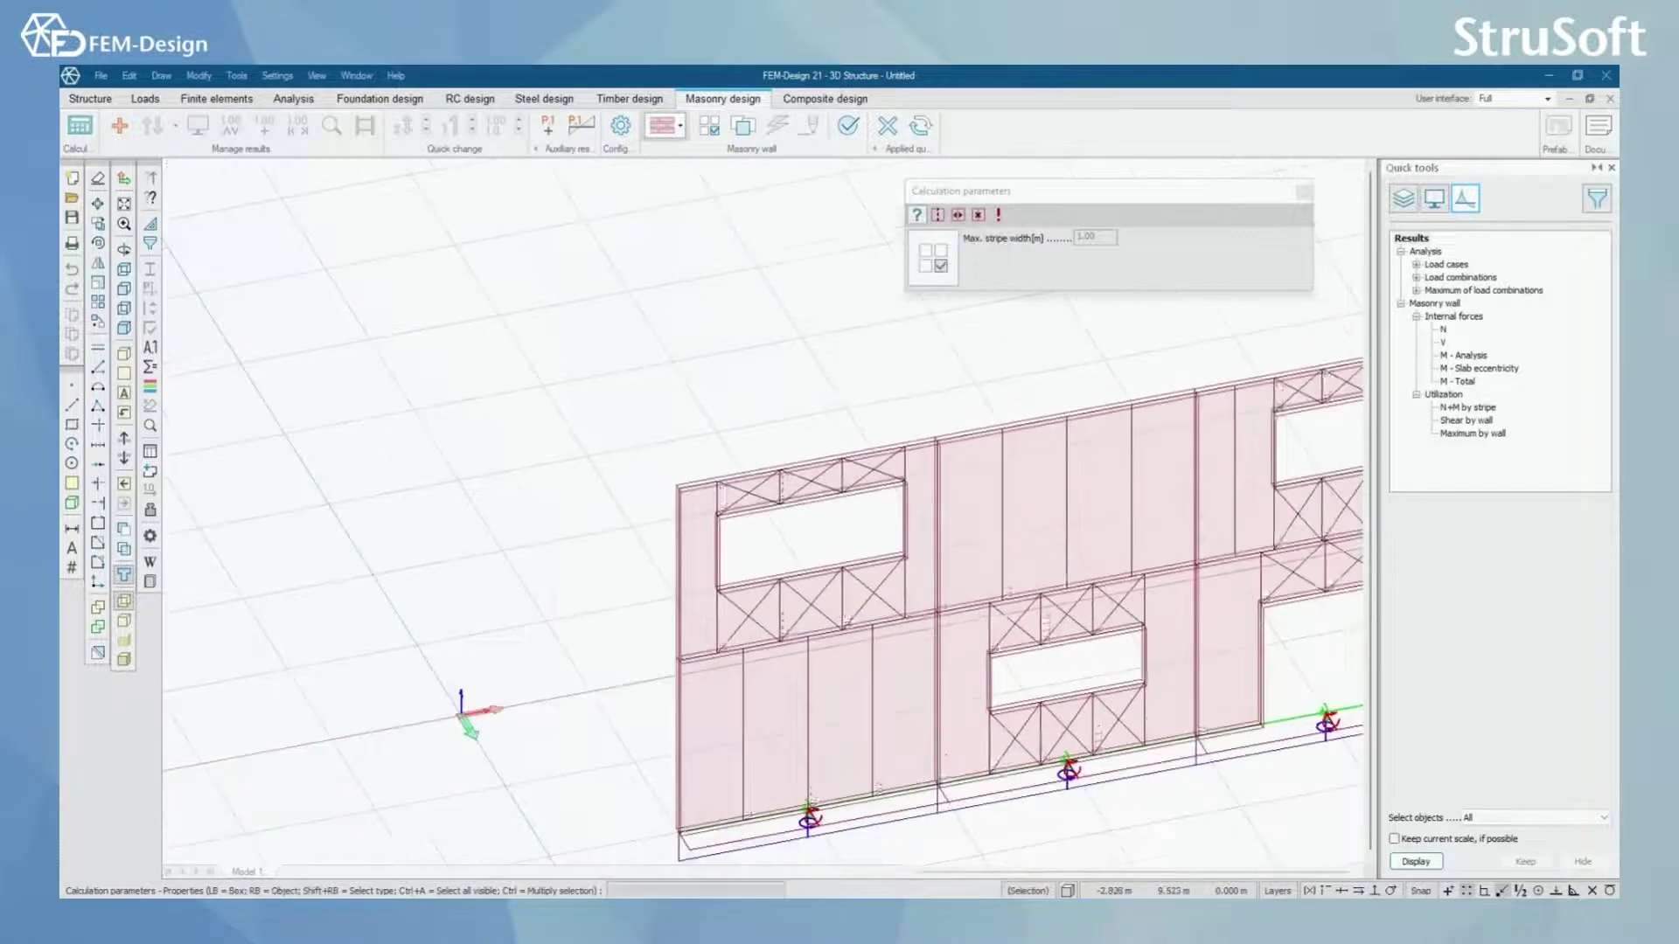
scroll(840, 551, down, 3)
scroll(787, 552, up, 3)
shift+middle_drag(768, 520, 702, 510)
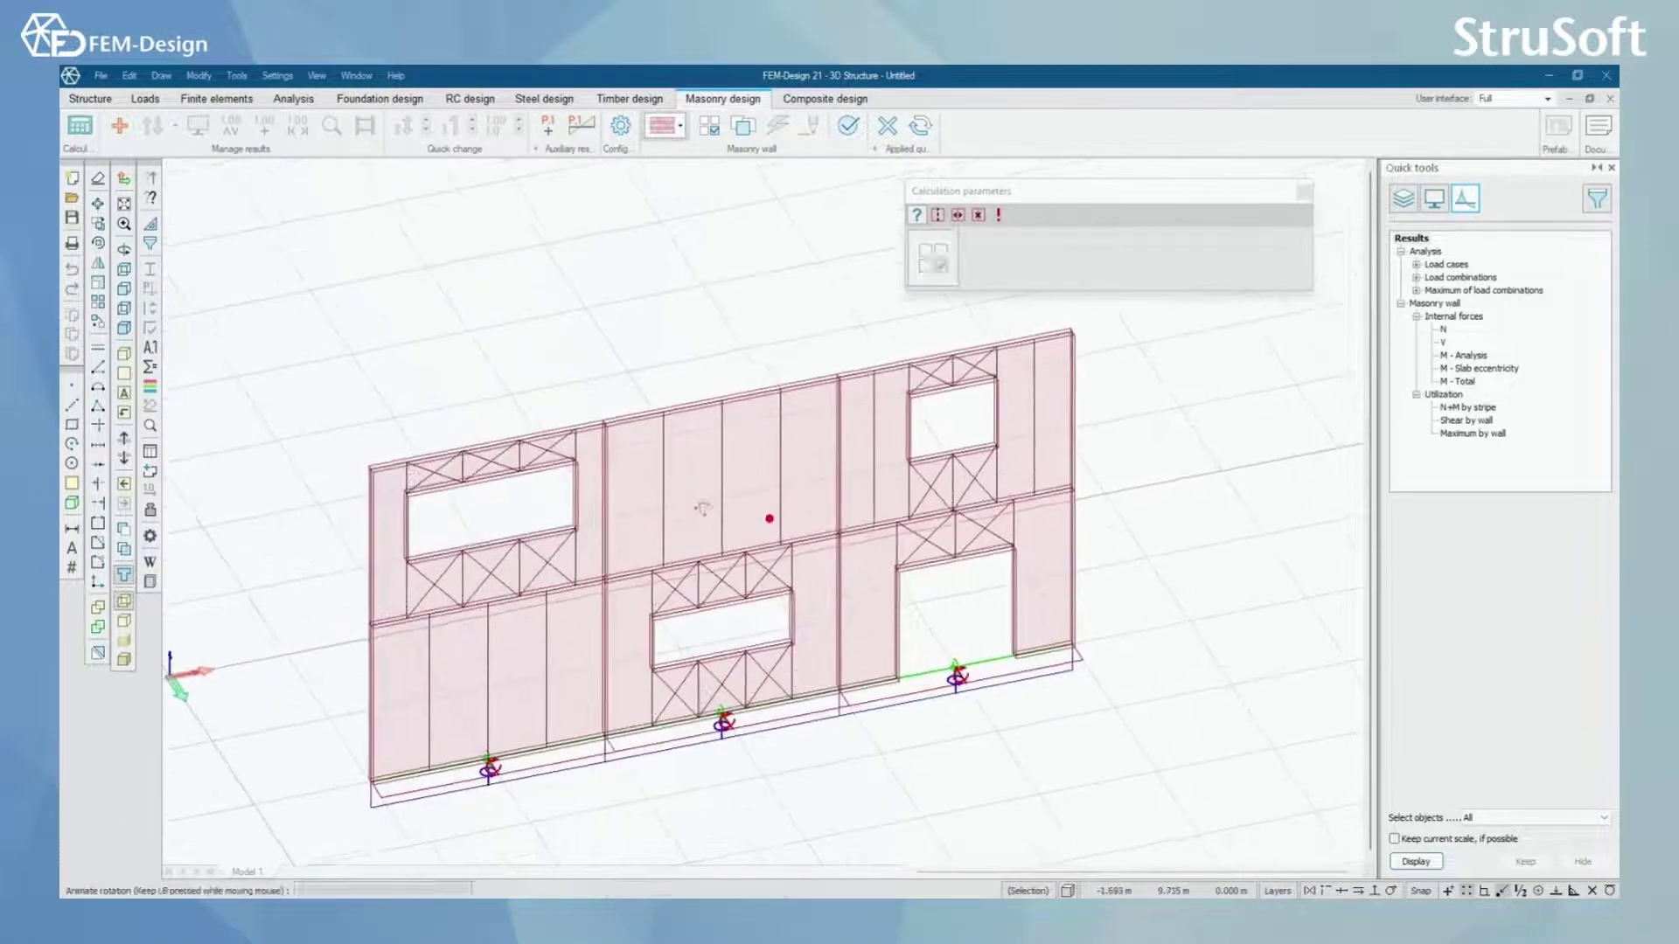
click(744, 126)
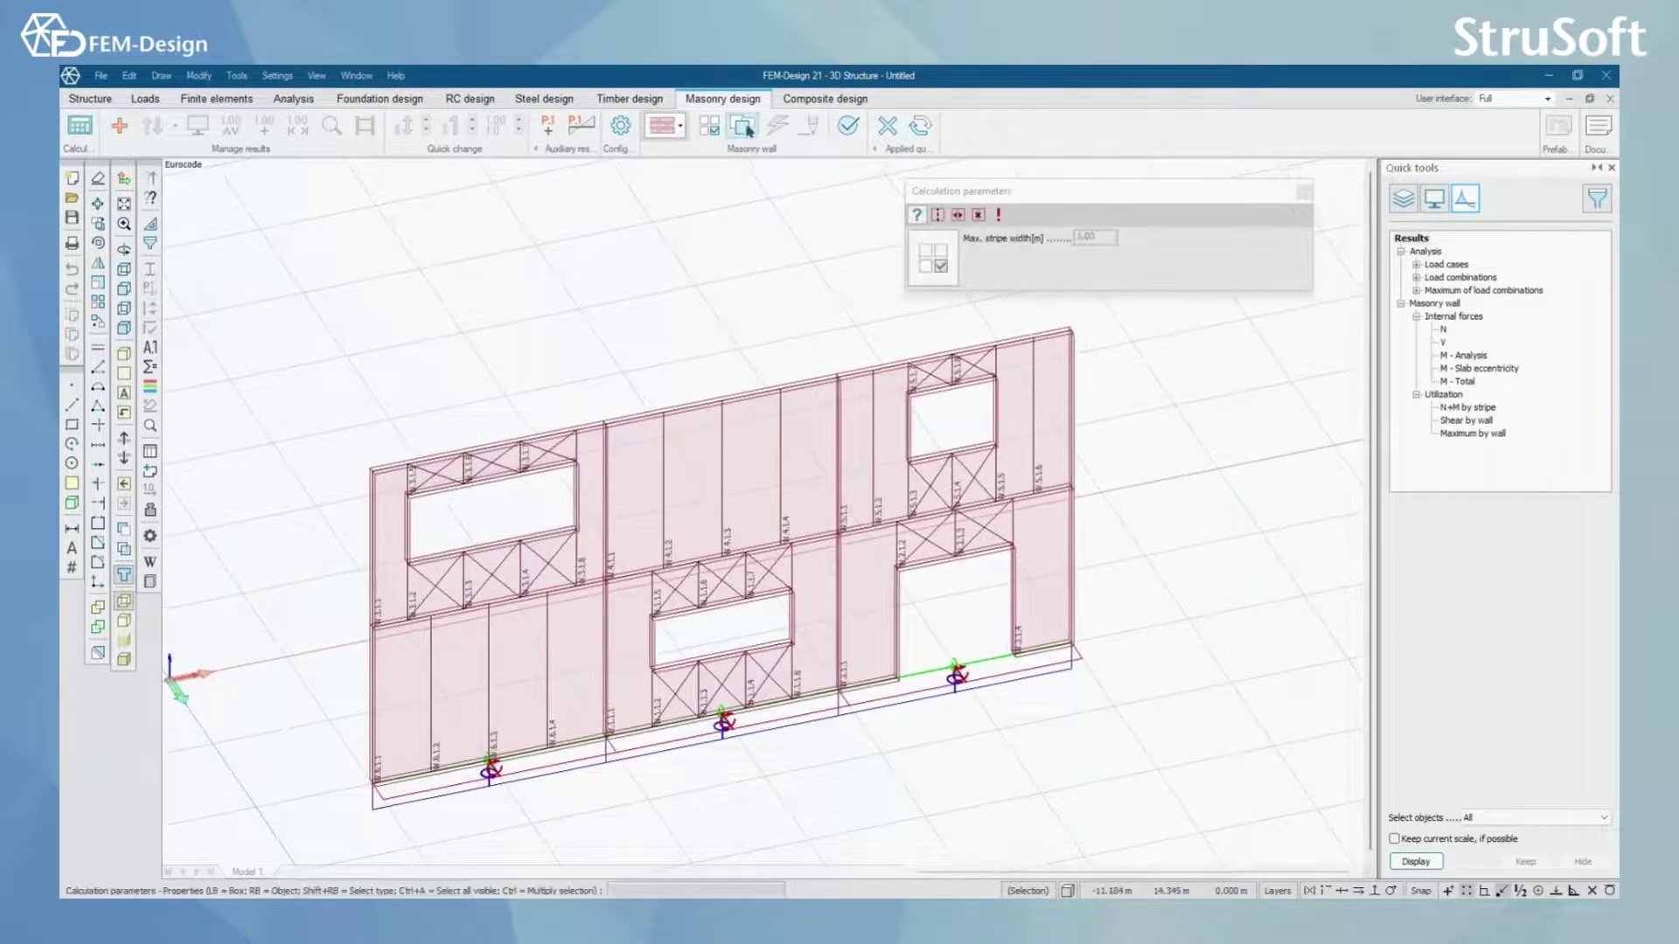
Run Check on all box-selected walls and display N+M utilization by stripe.
click(849, 126)
scroll(787, 524, down, 2)
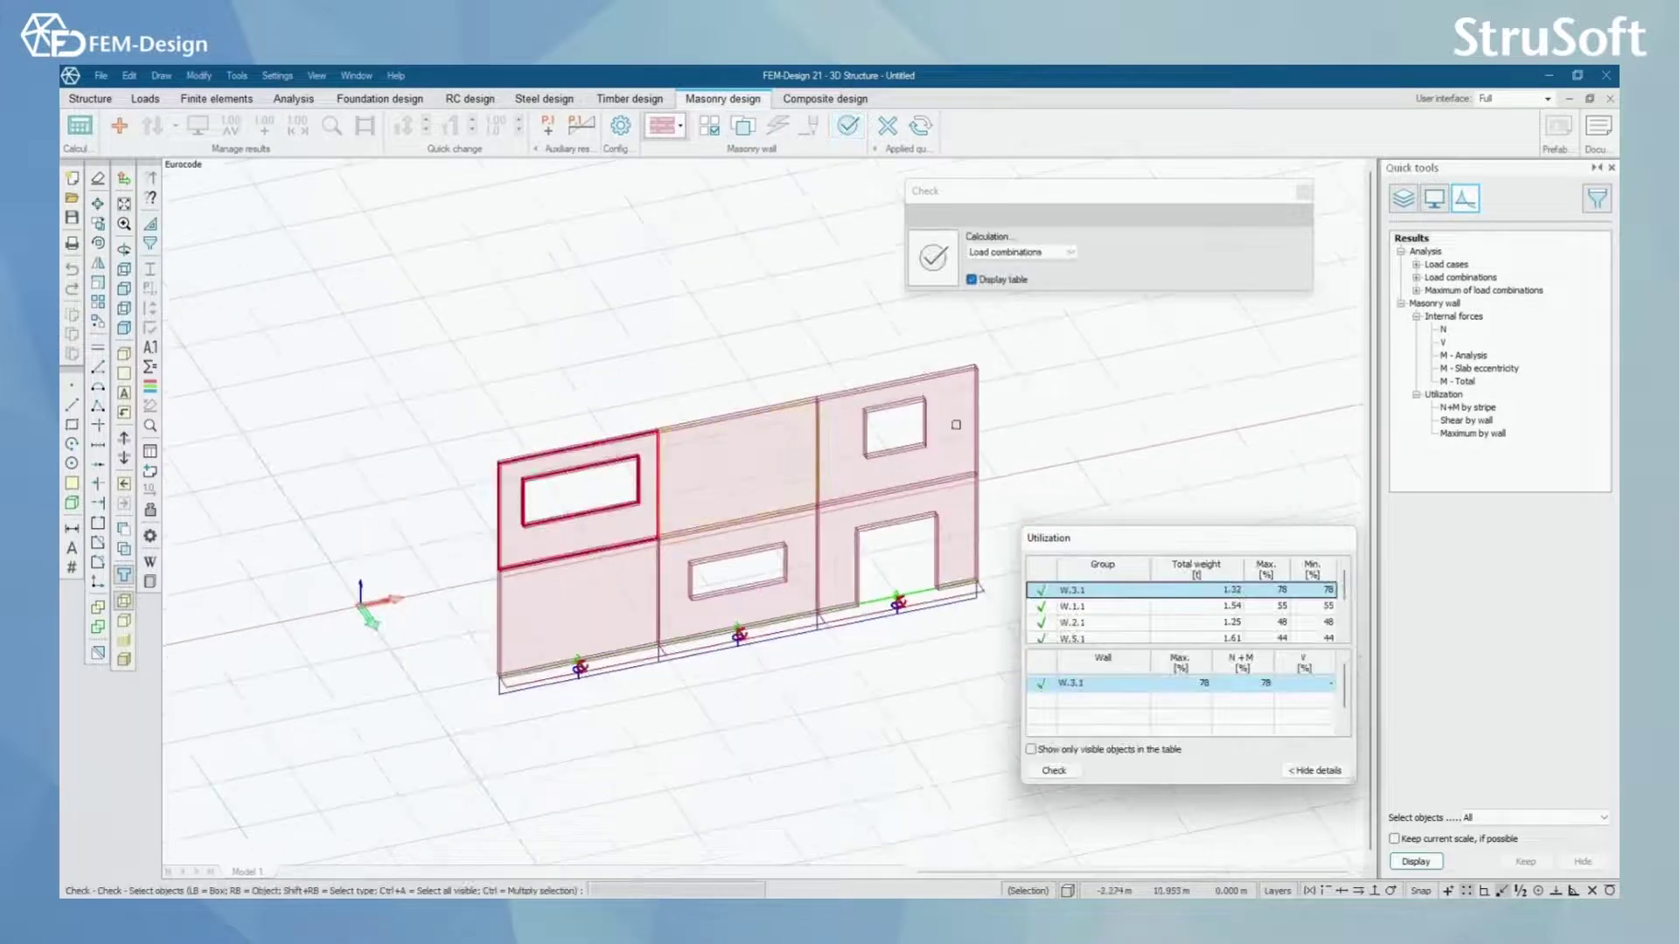
drag(1050, 333, 442, 727)
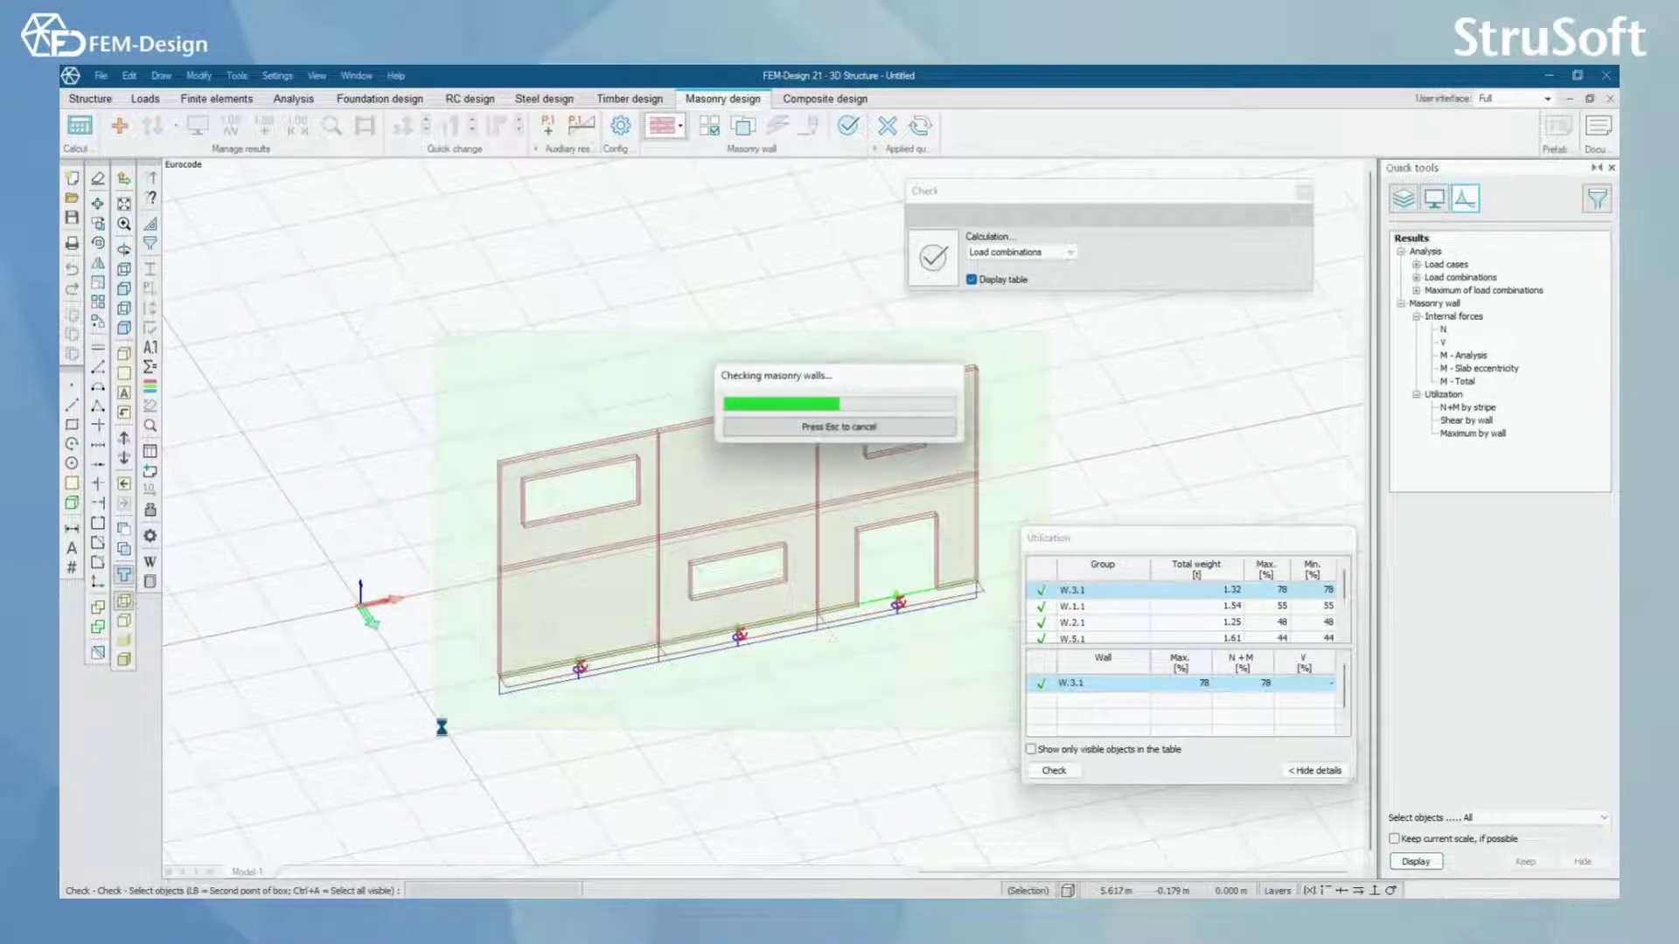
click(1470, 408)
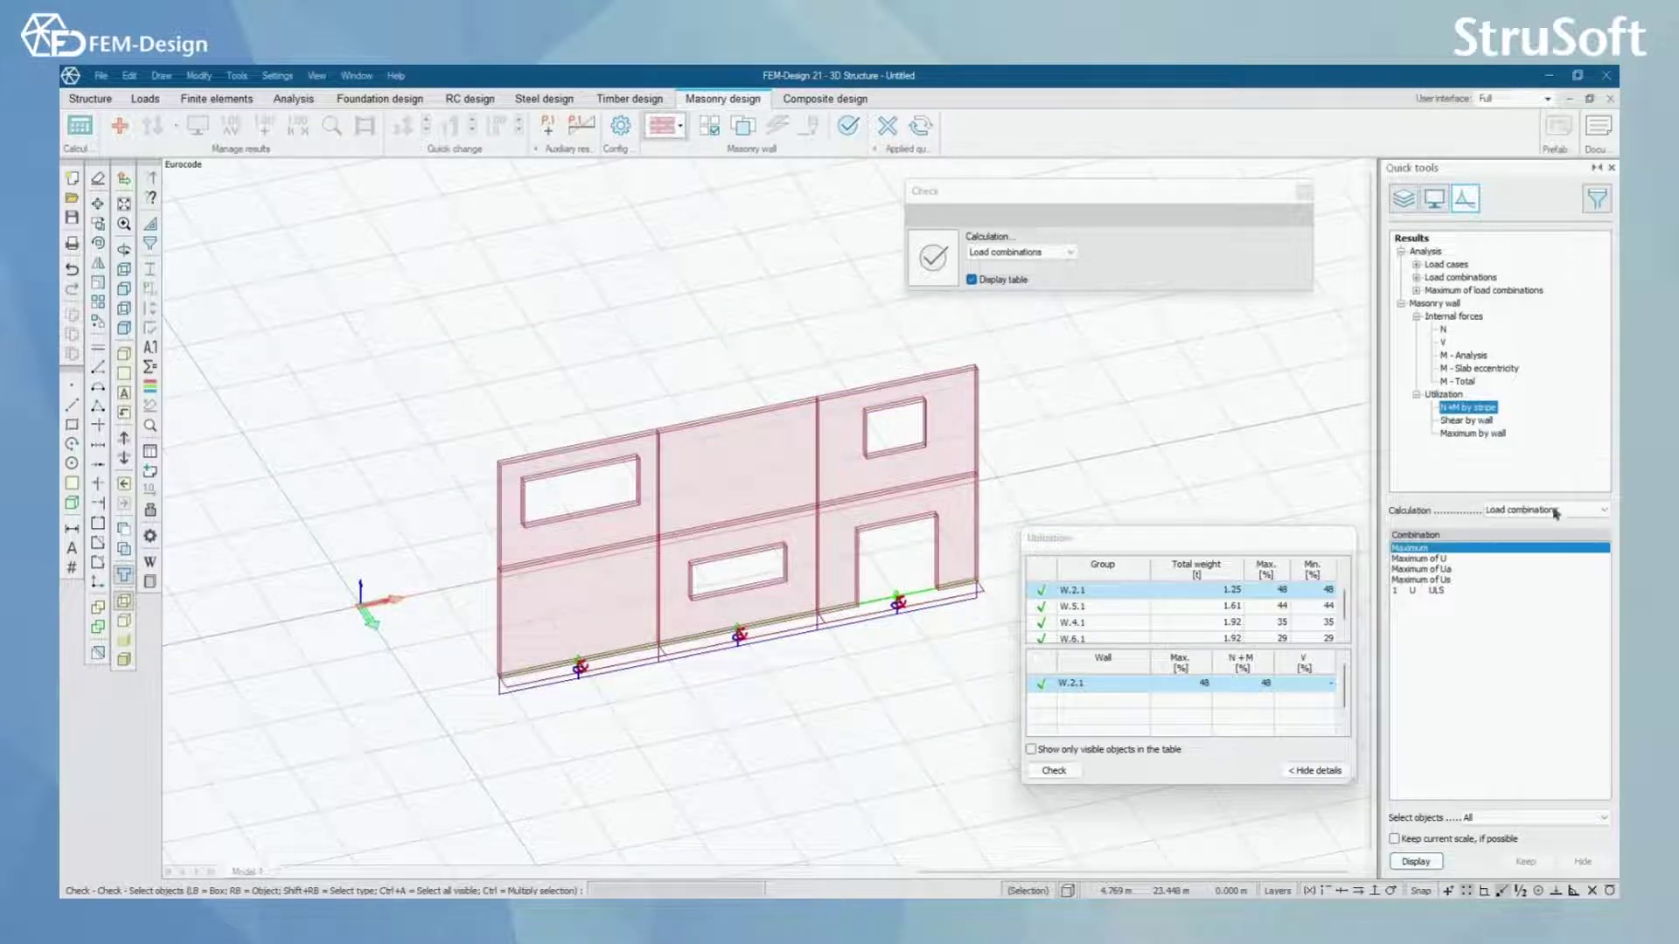
click(1414, 862)
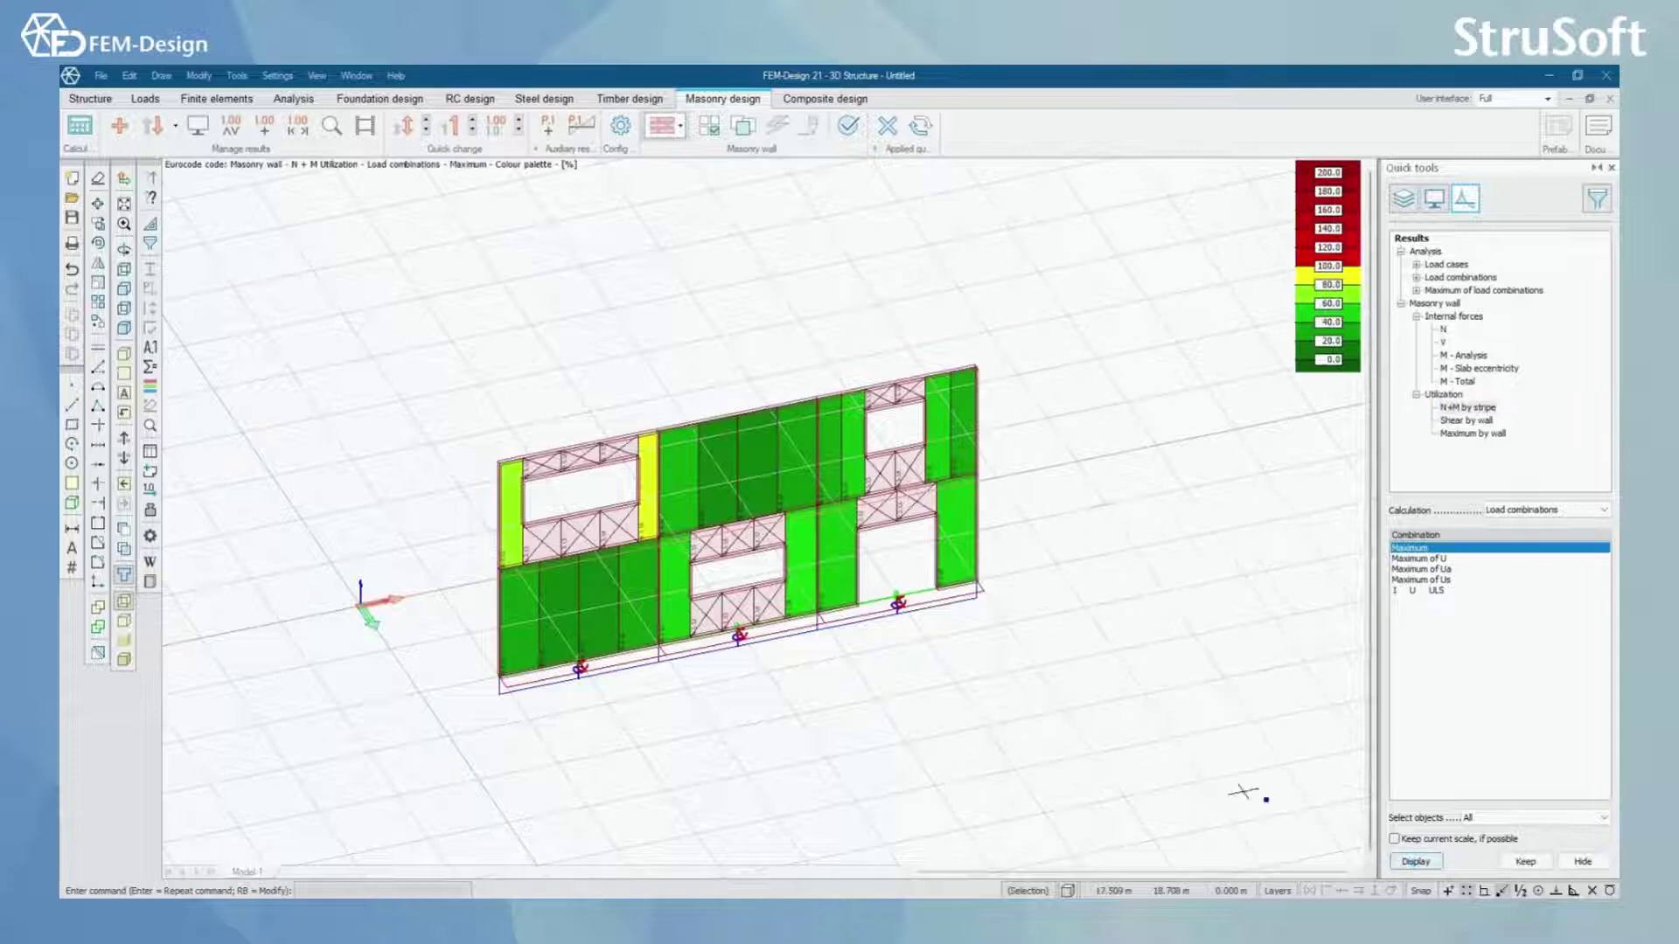
scroll(774, 617, up, 3)
Bring the coloured wall closer into view and pick the Detailed result tool.
middle_drag(734, 655, 774, 614)
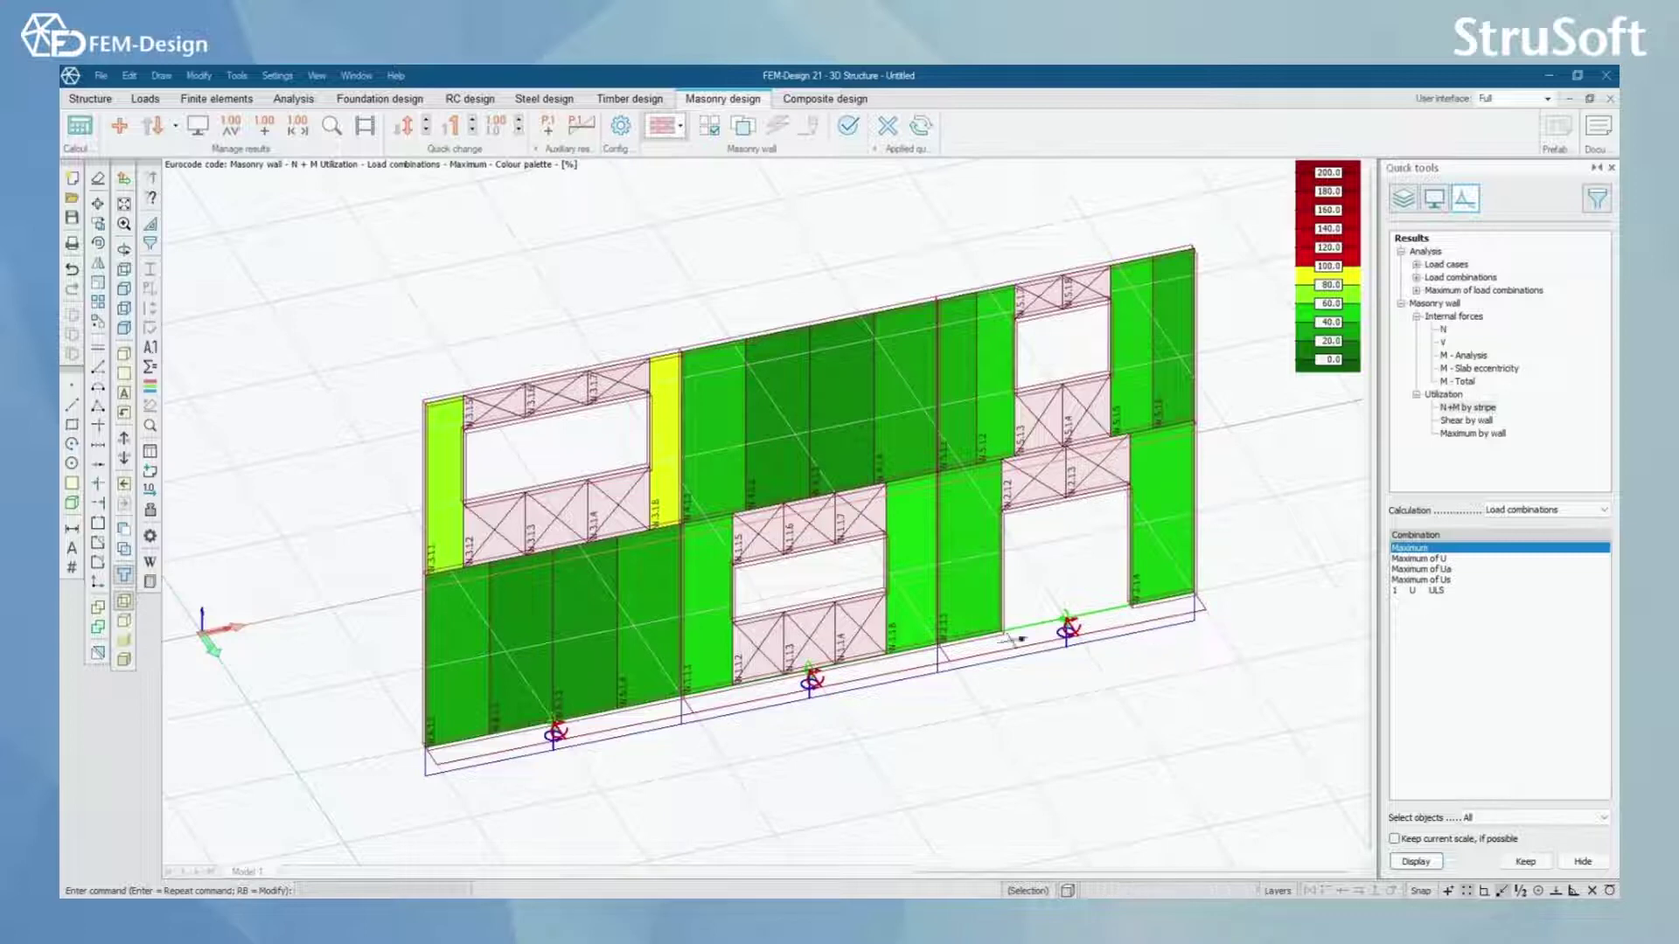
mouse_move(811, 679)
shift+middle_down()
mouse_move(839, 682)
mouse_move(904, 624)
mouse_move(864, 635)
shift+middle_up()
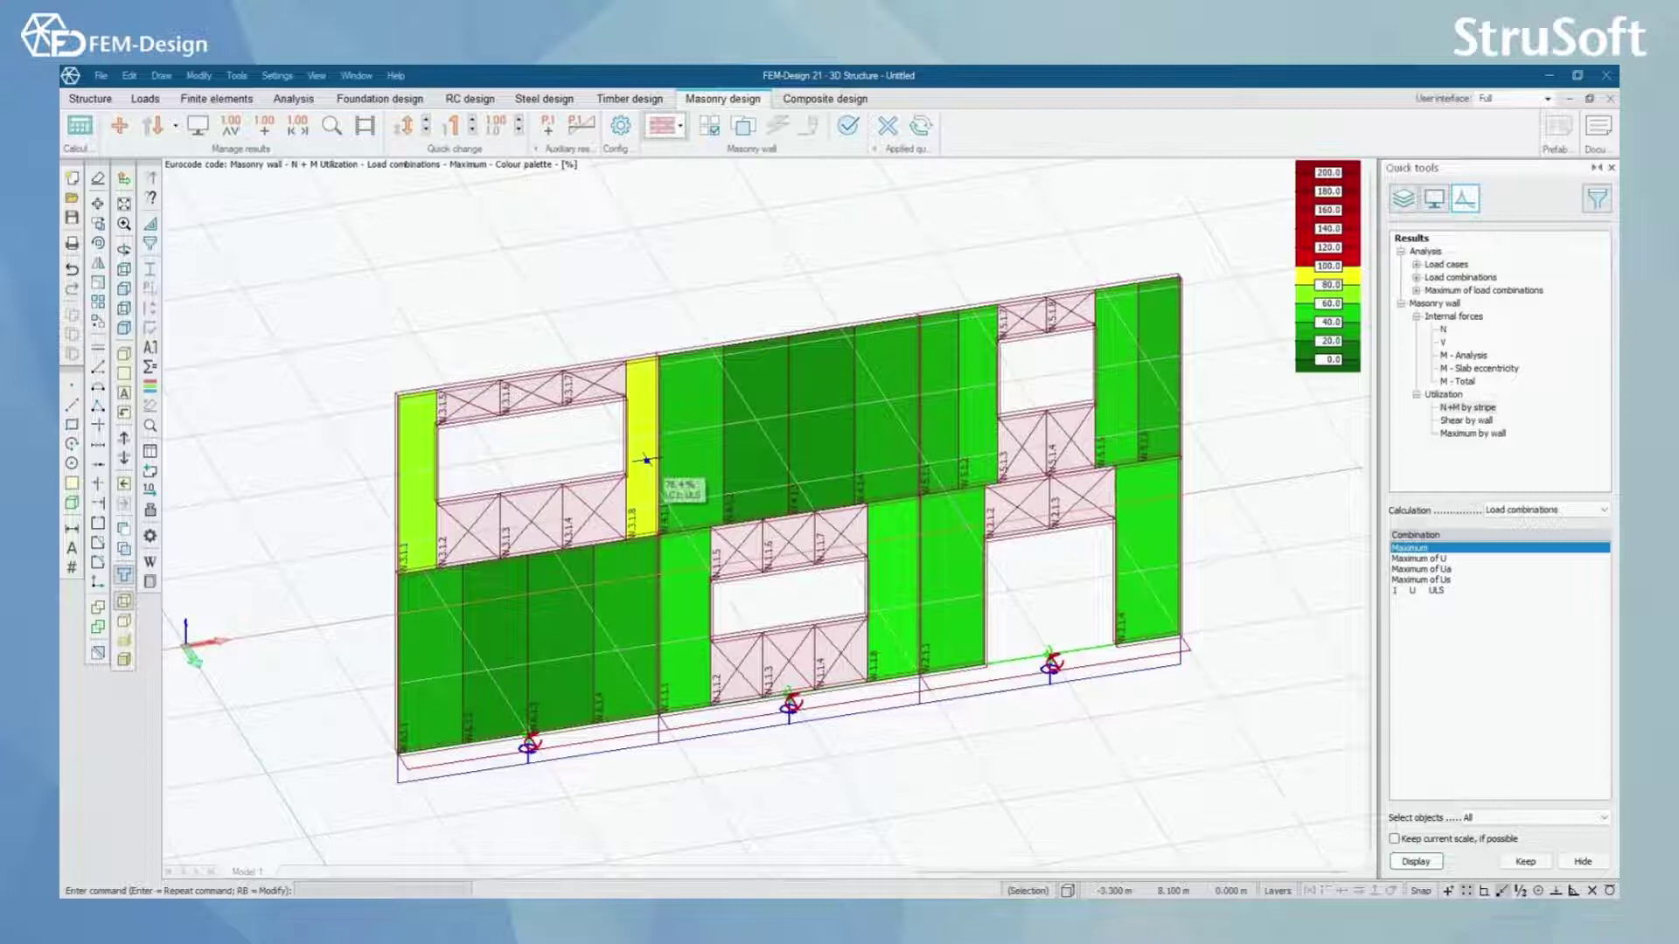
click(332, 125)
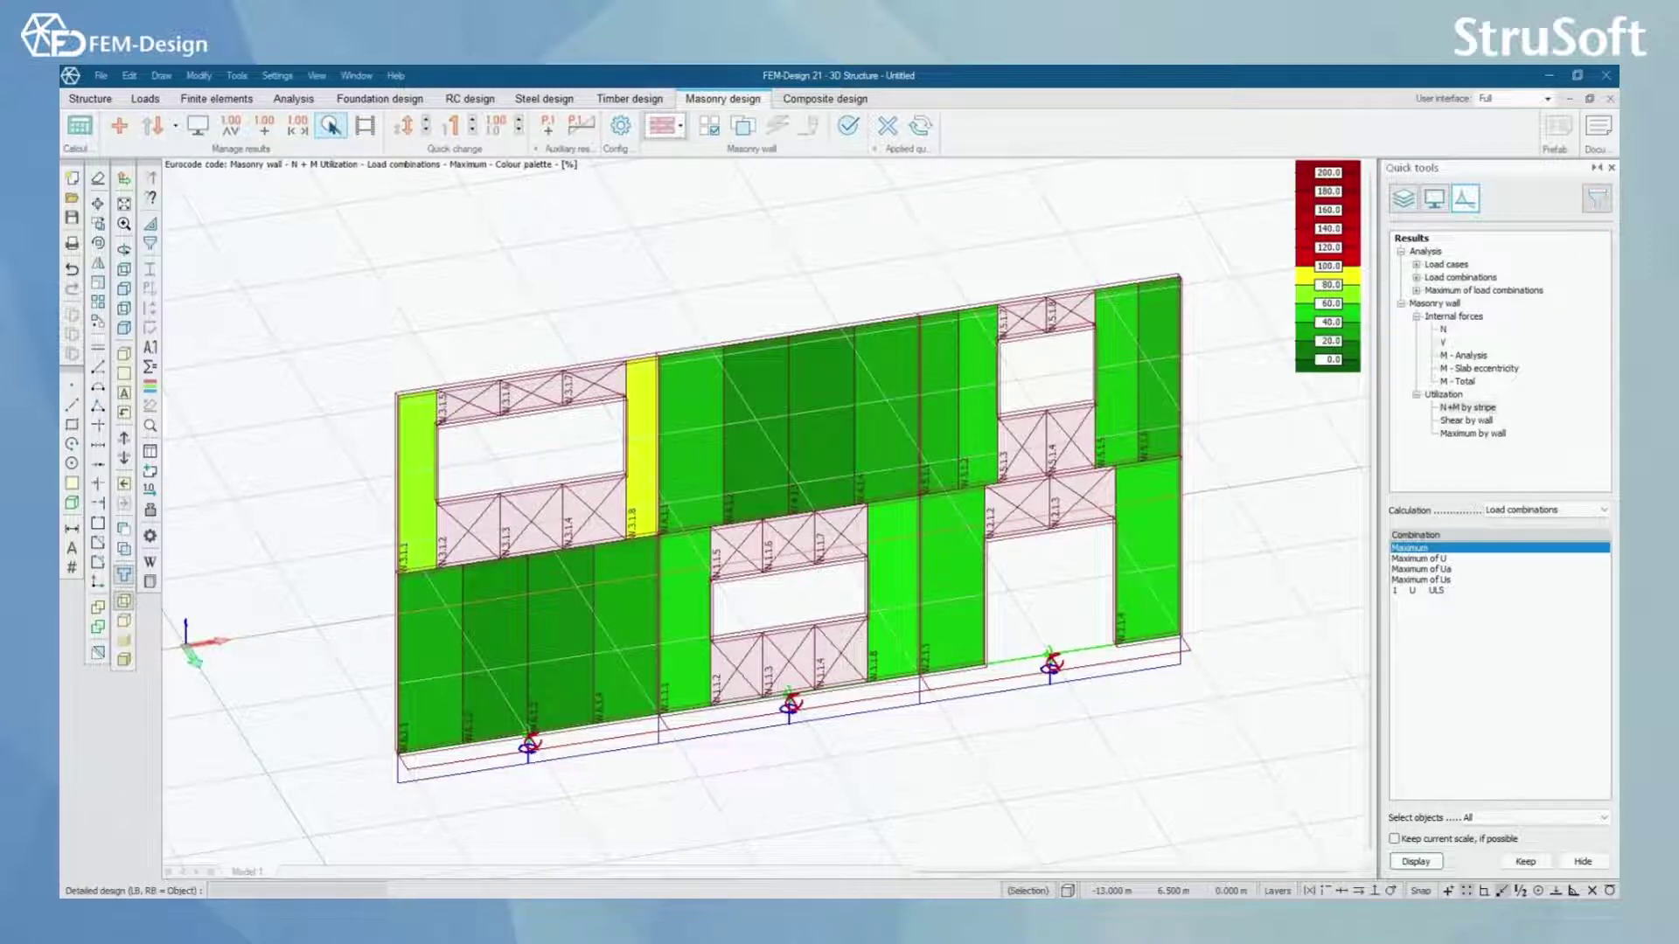
click(735, 380)
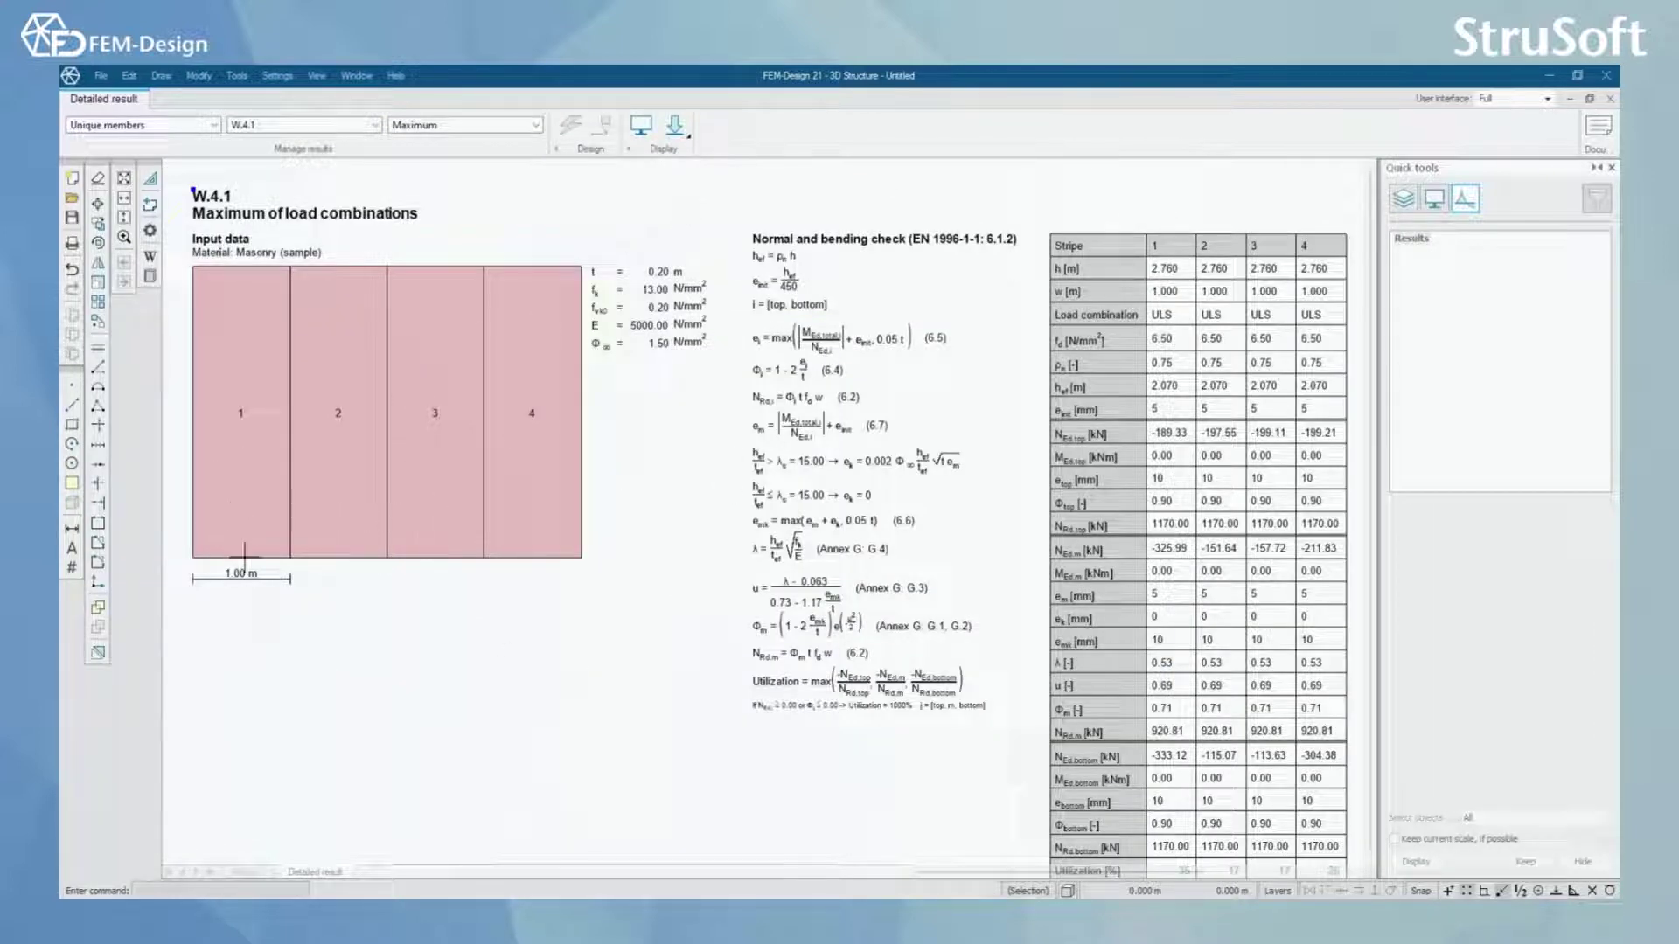
scroll(741, 525, down, 3)
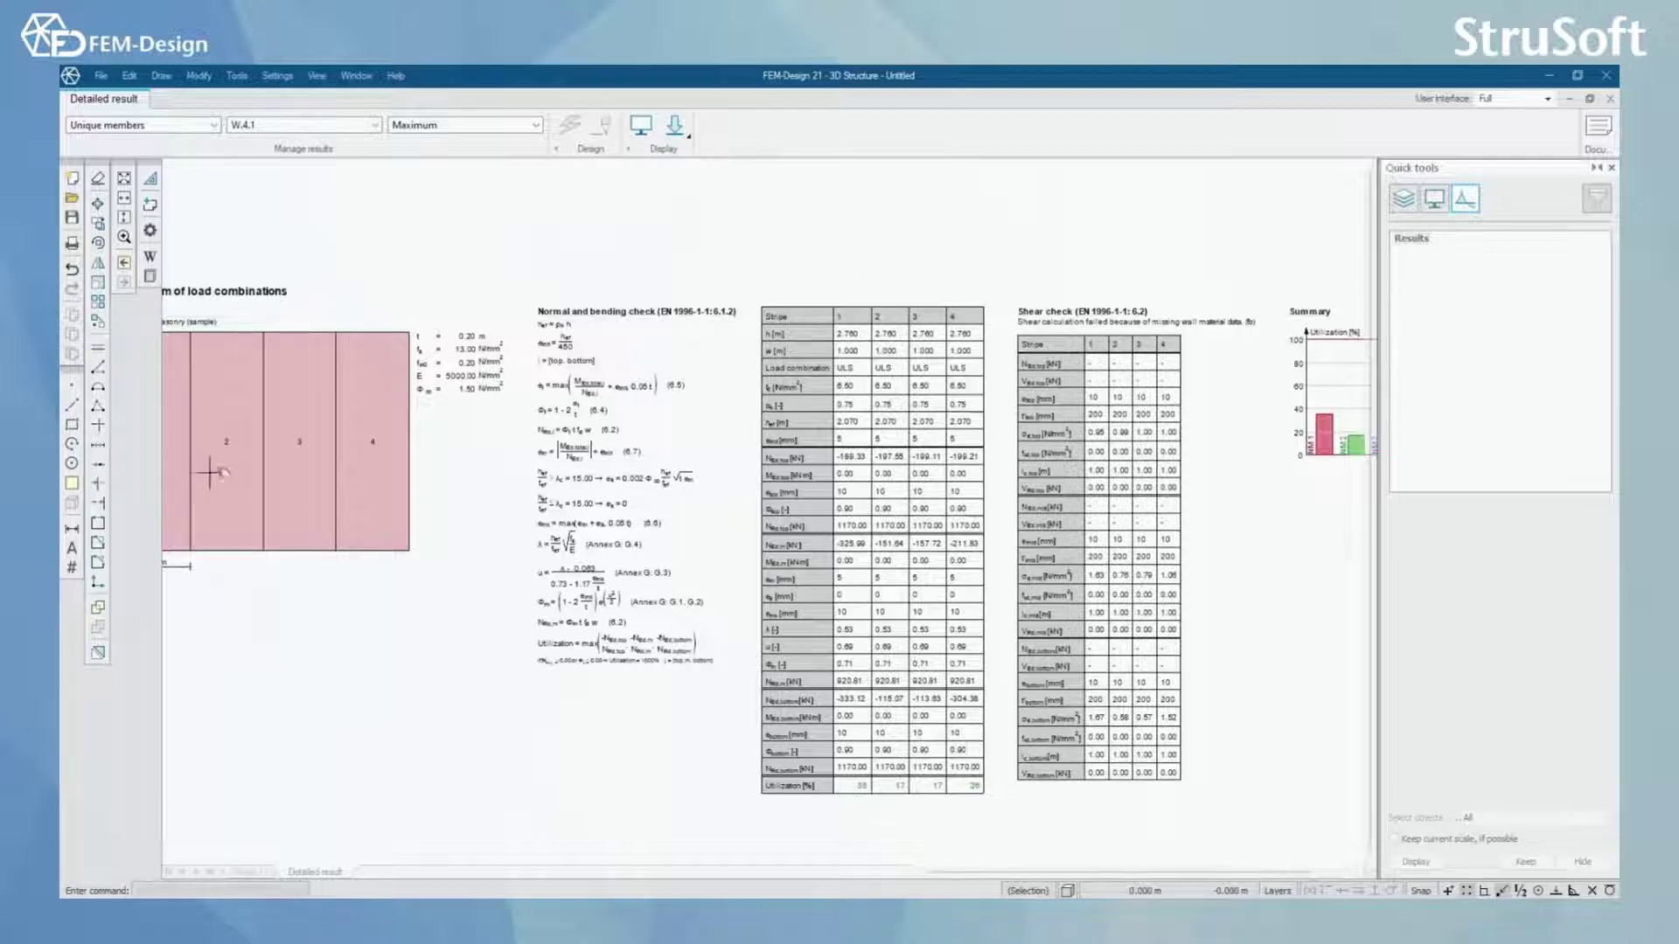
middle_drag(297, 475, 213, 470)
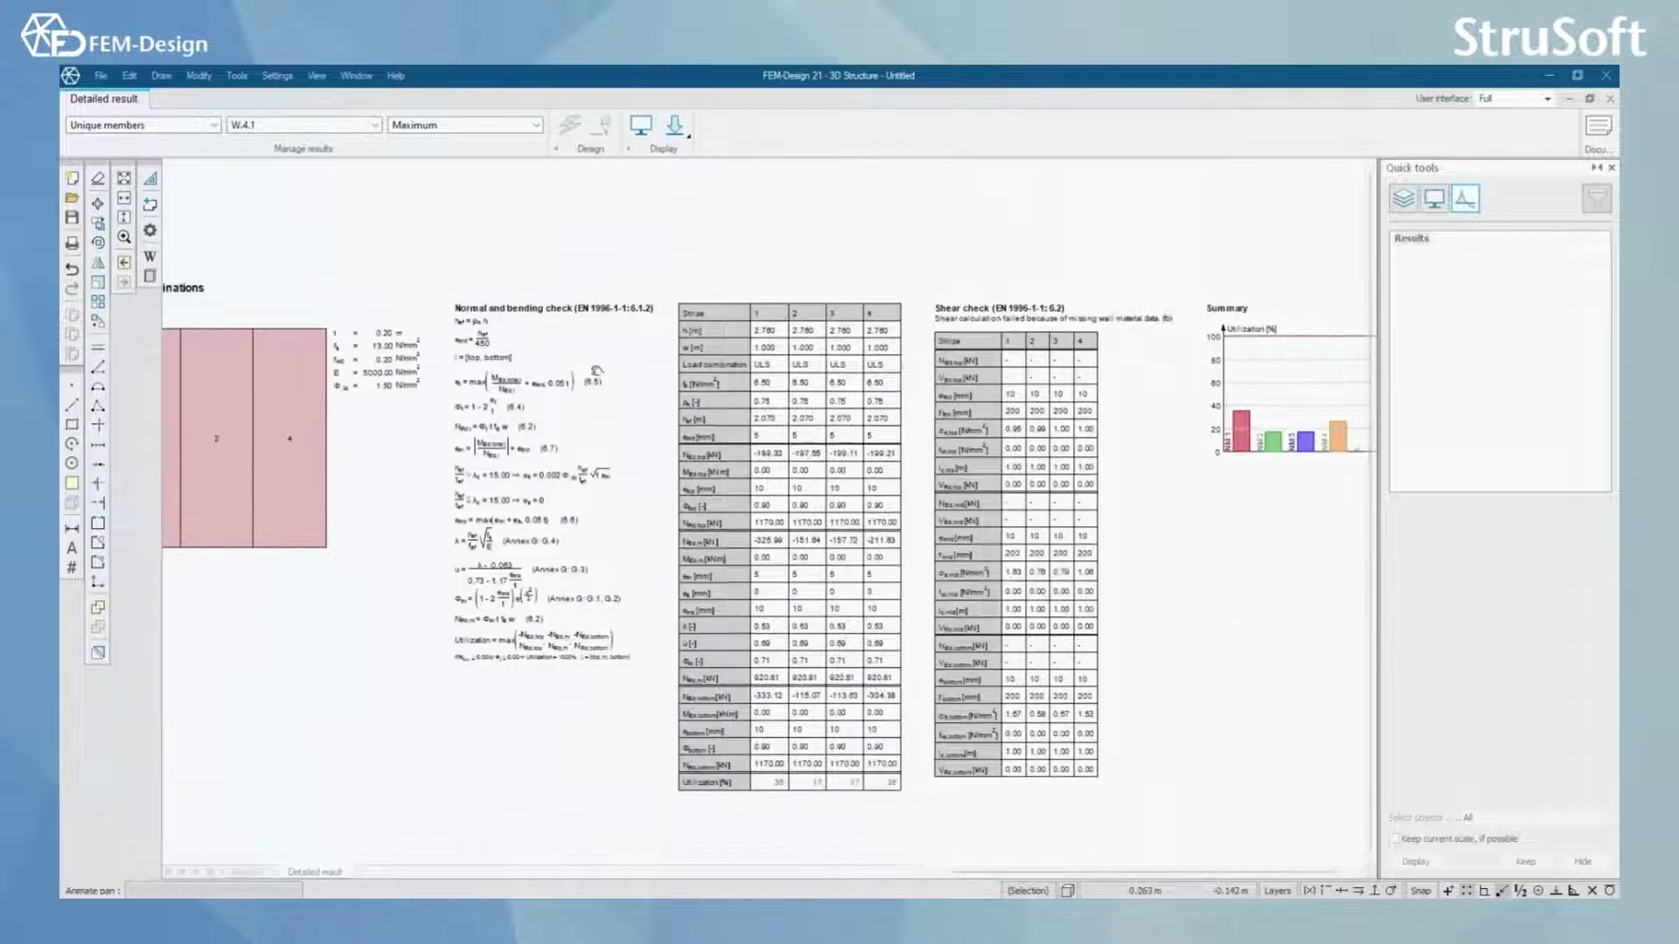
middle_drag(662, 604, 971, 547)
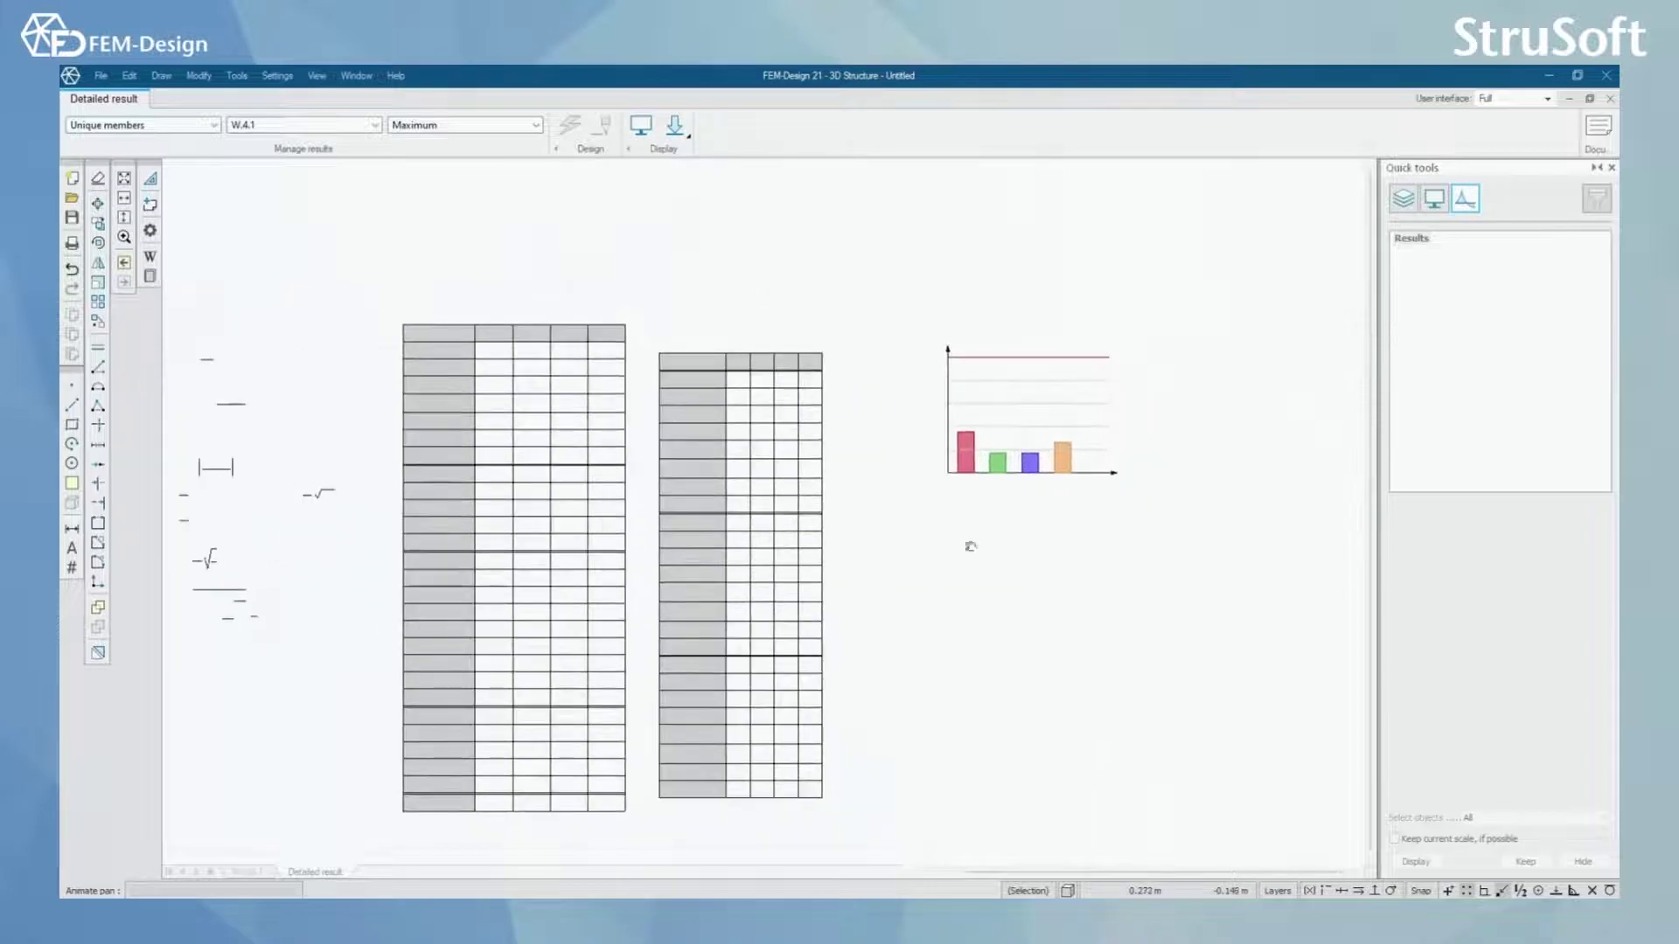
scroll(1143, 426, up, 2)
scroll(1144, 425, up, 2)
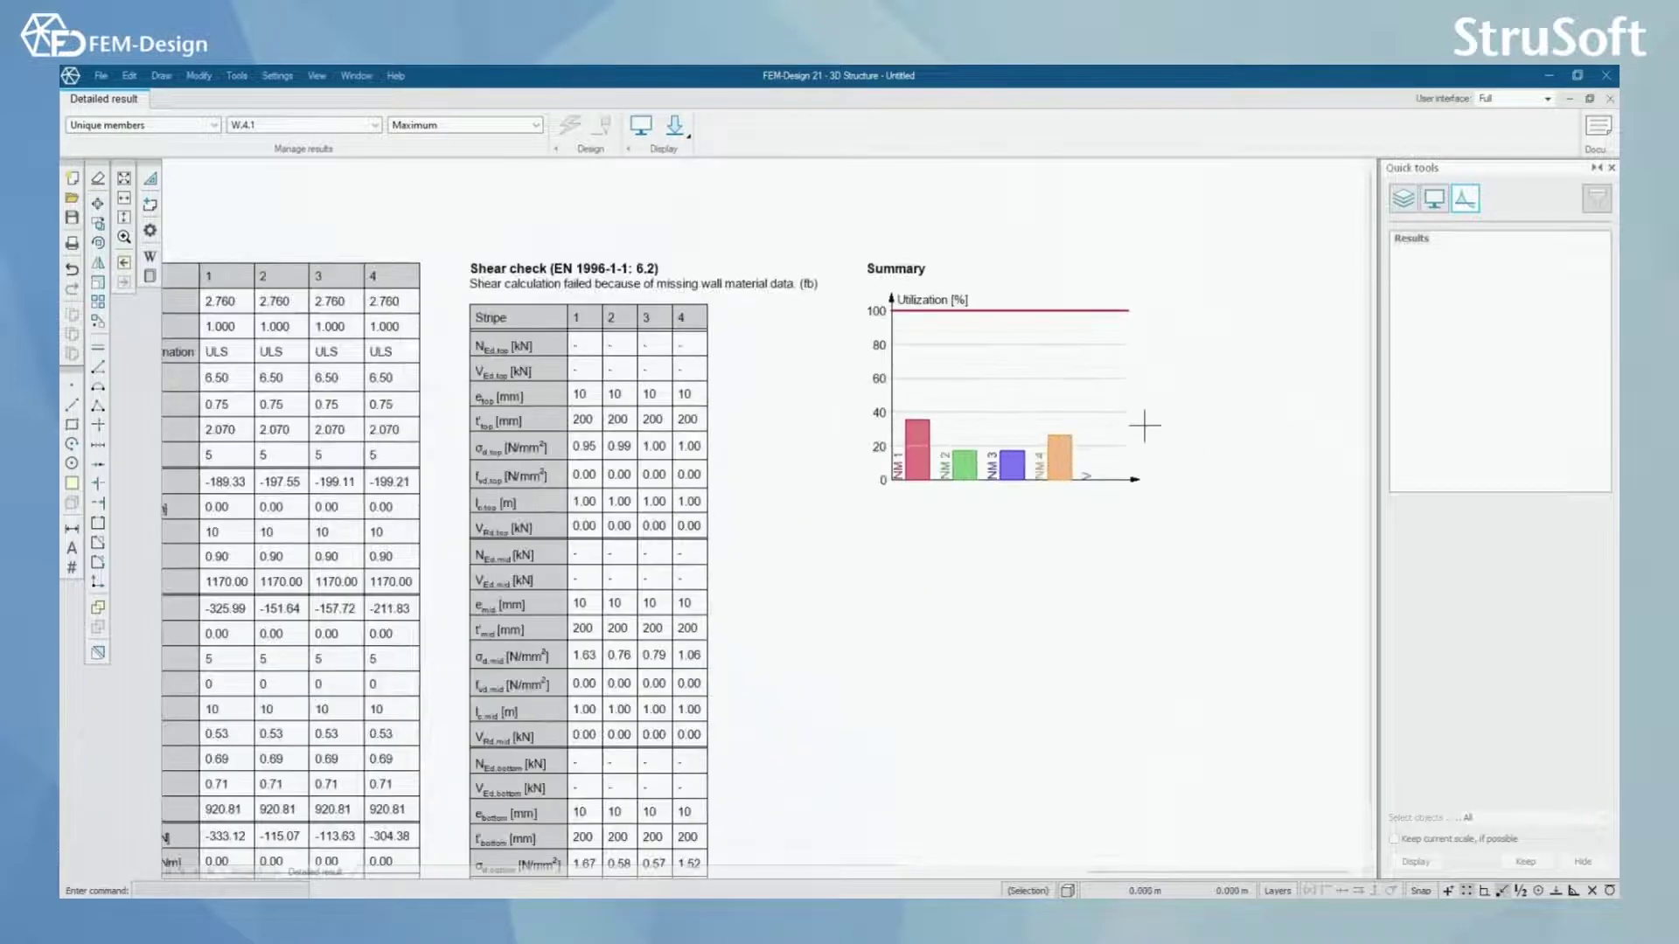
middle_drag(1144, 426, 1055, 490)
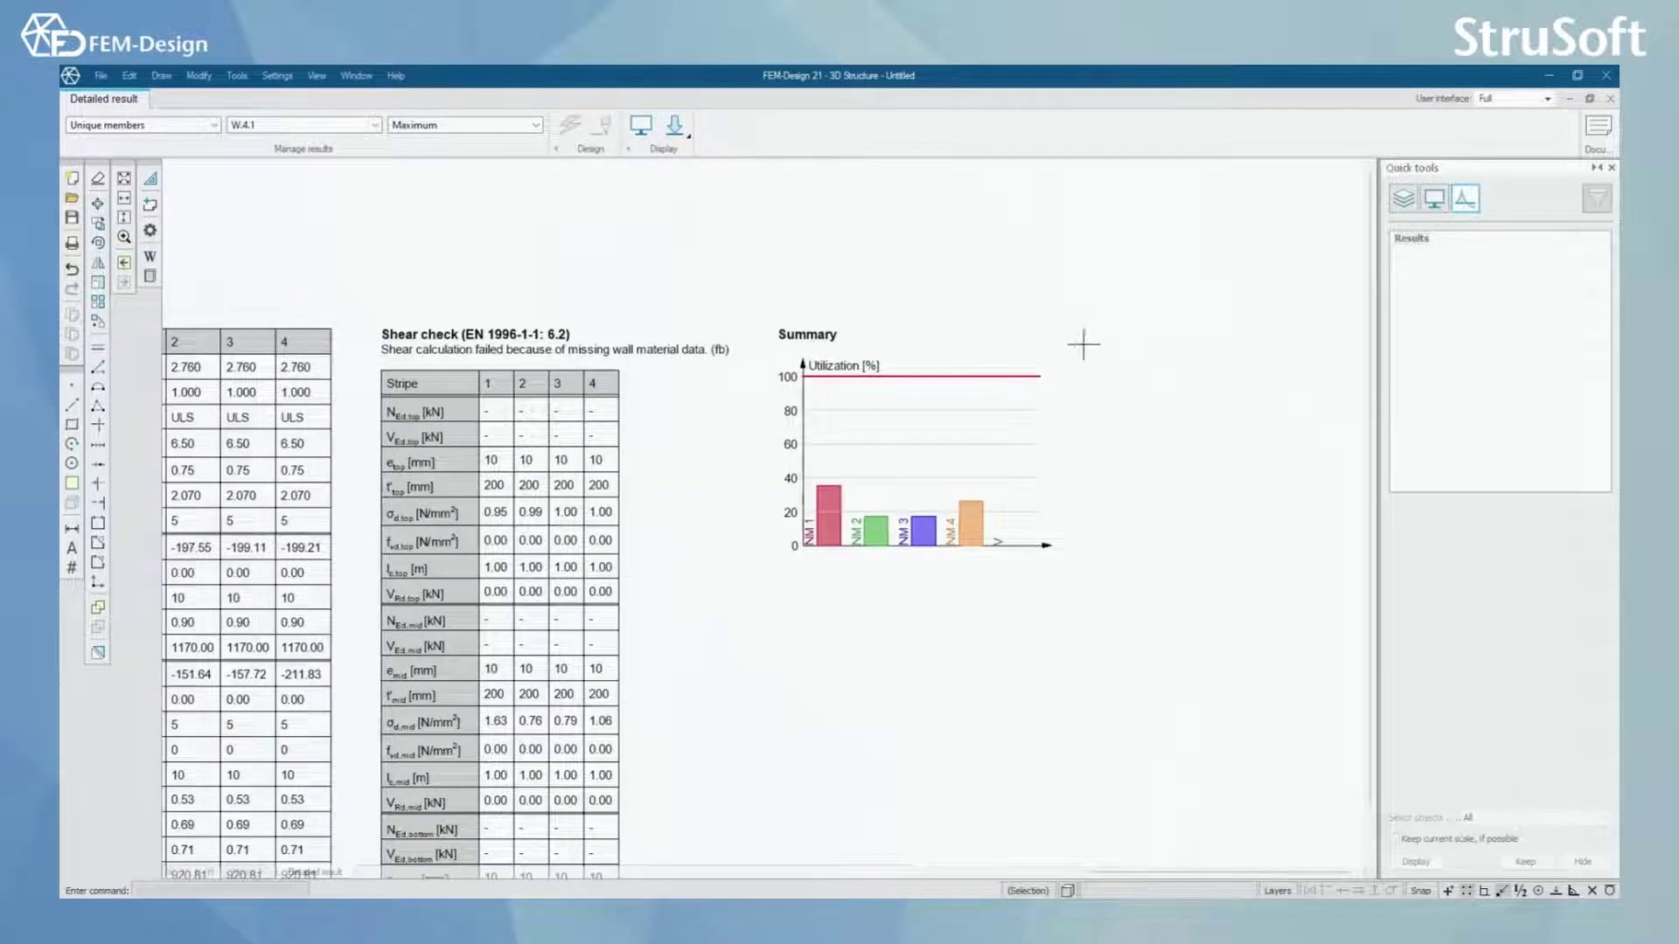
scroll(971, 509, down, 2)
scroll(971, 509, up, 1)
middle_drag(971, 509, 1059, 593)
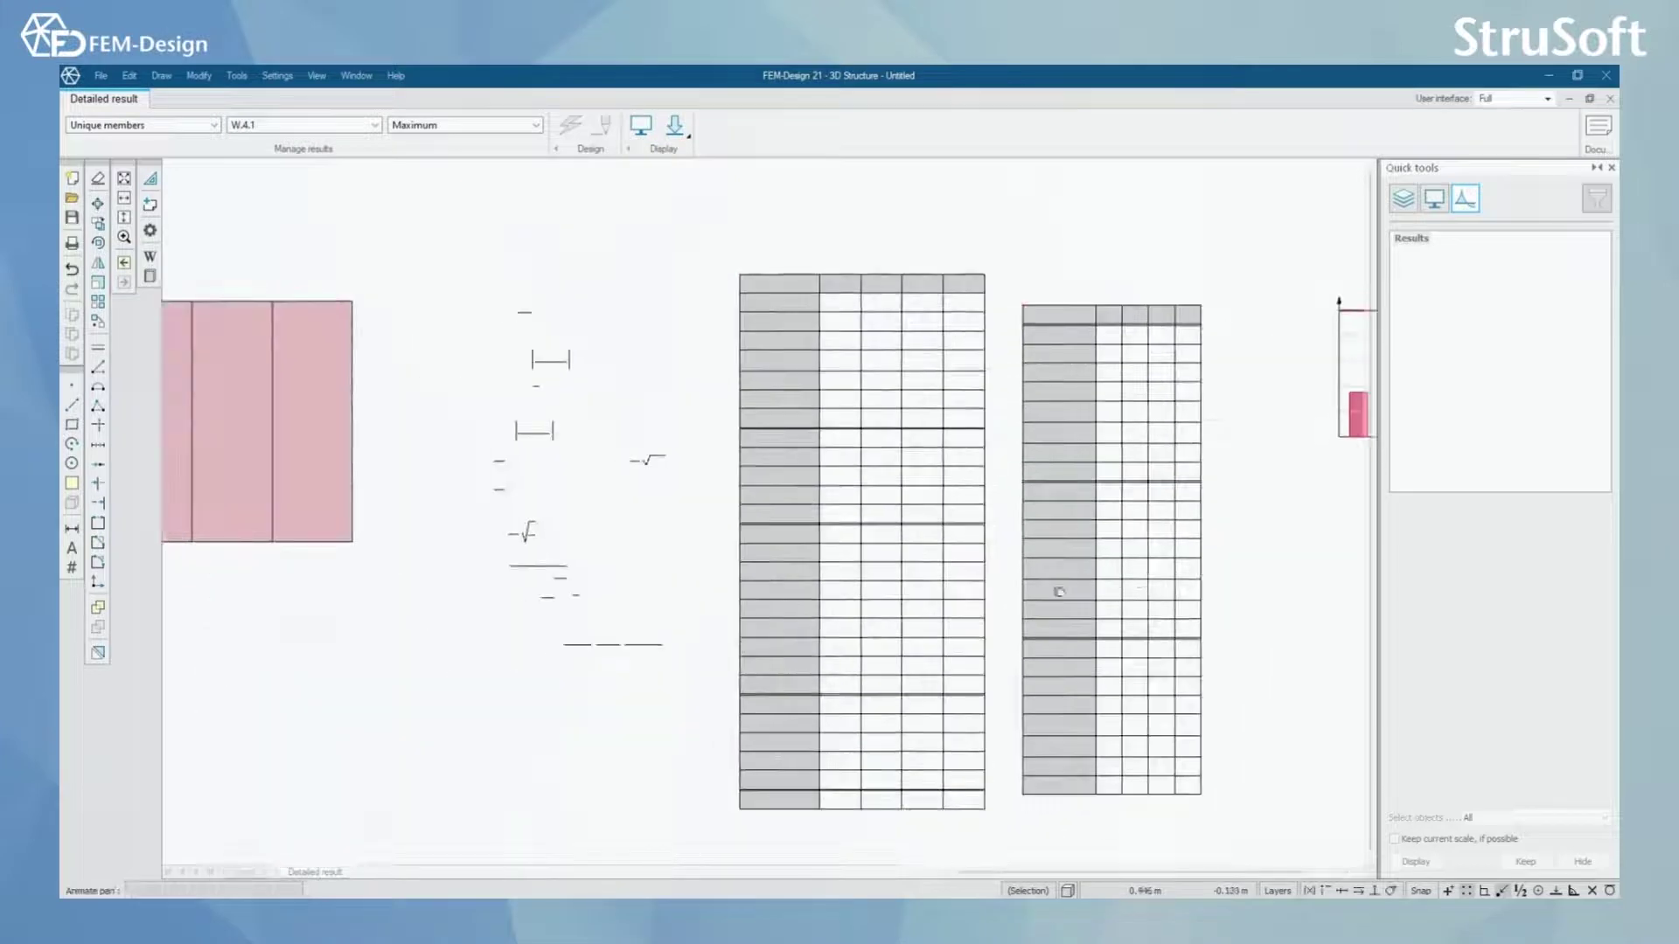
scroll(1059, 593, down, 1)
scroll(1059, 593, down, 1)
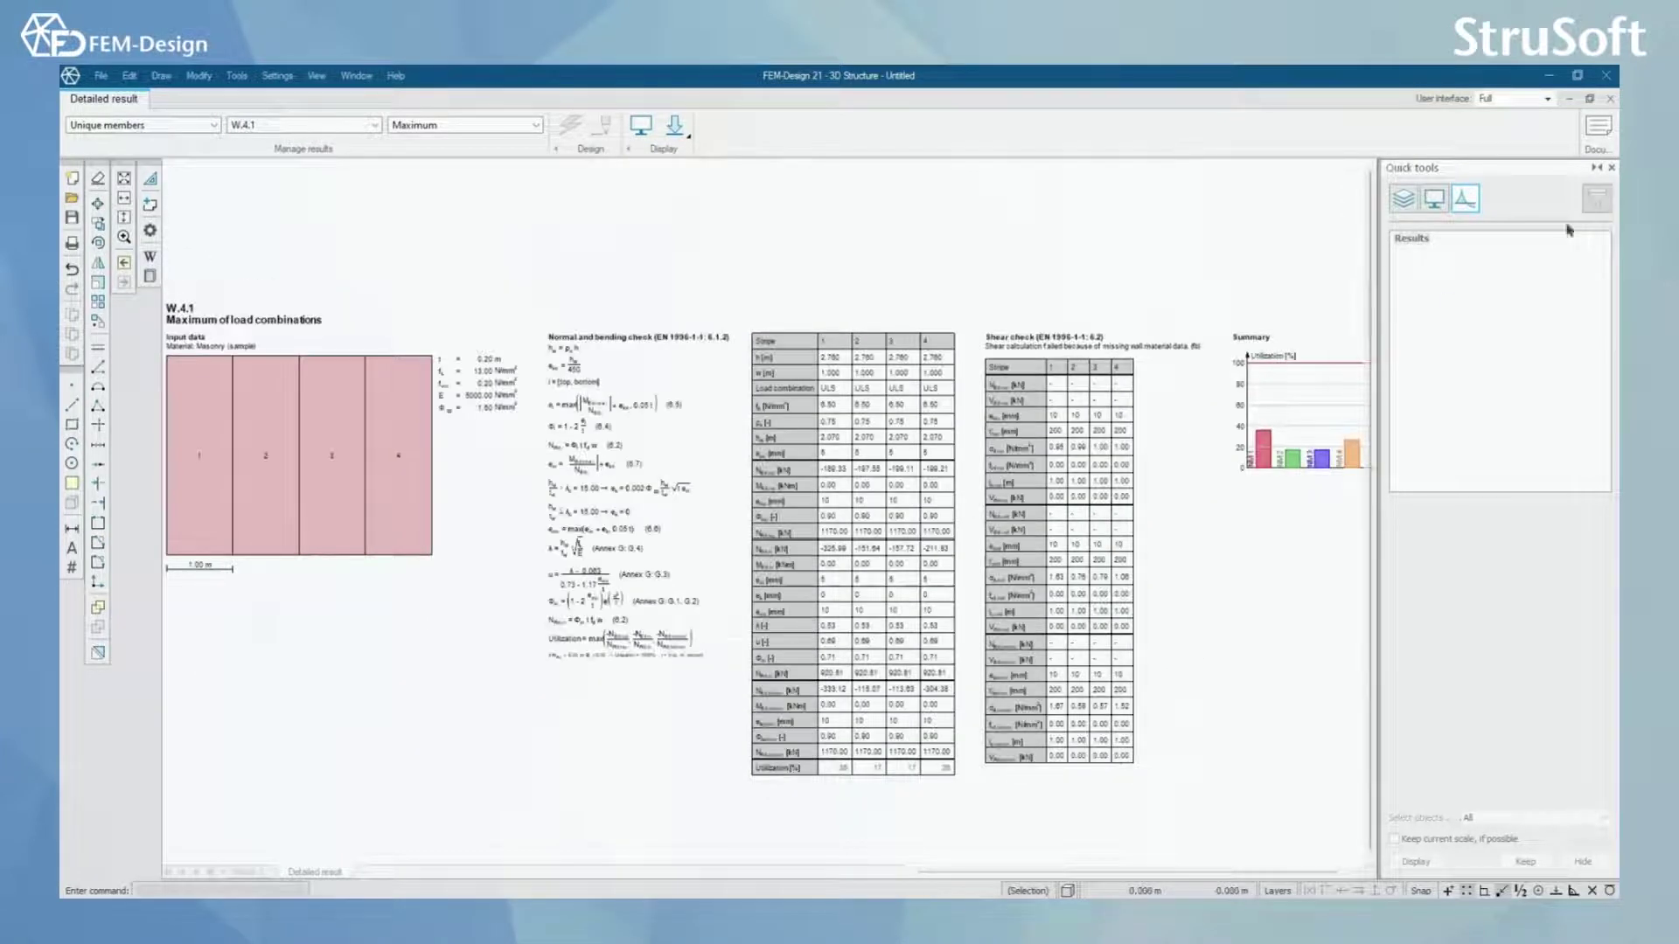
click(1611, 100)
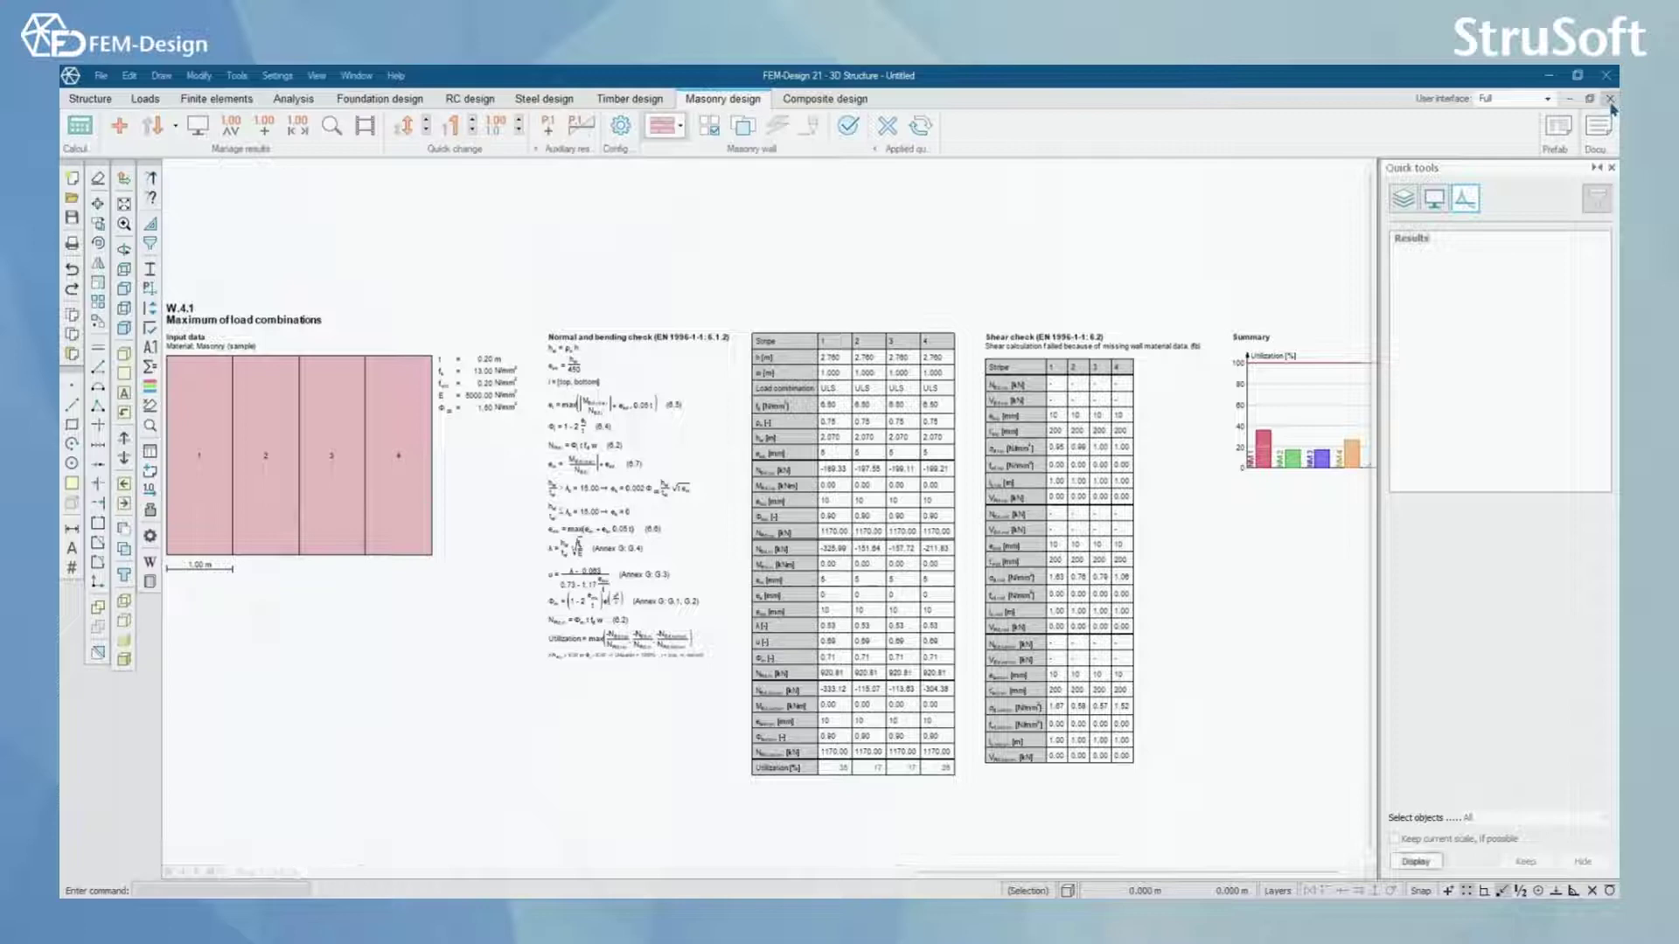
click(1612, 101)
scroll(970, 515, up, 2)
scroll(971, 514, up, 1)
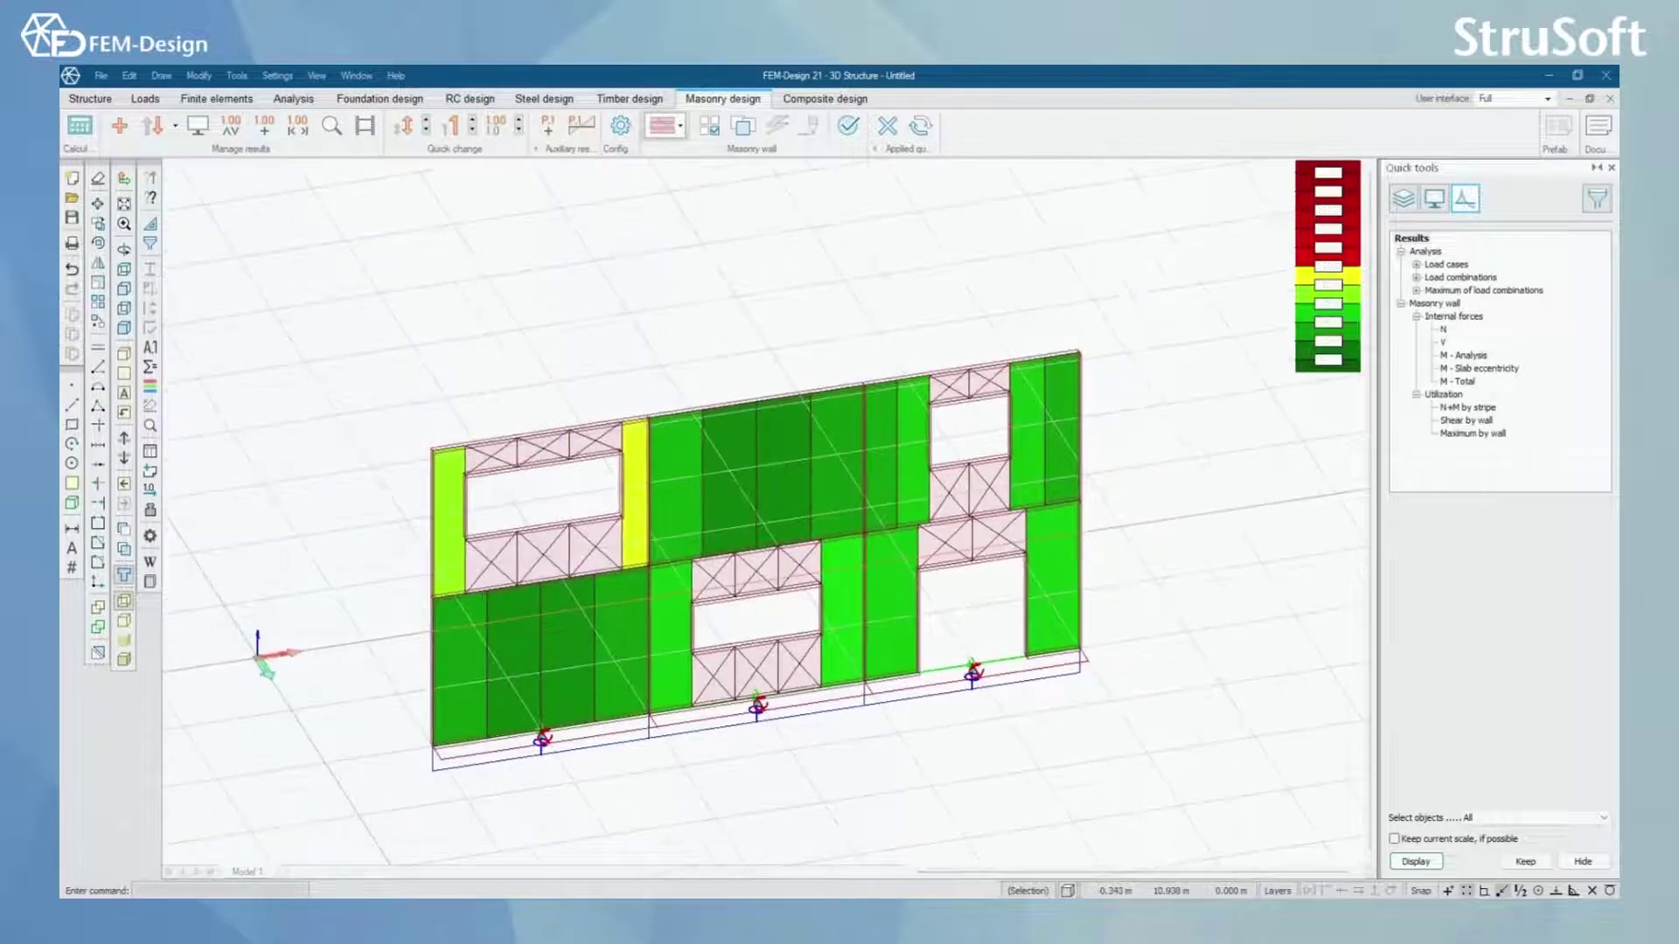